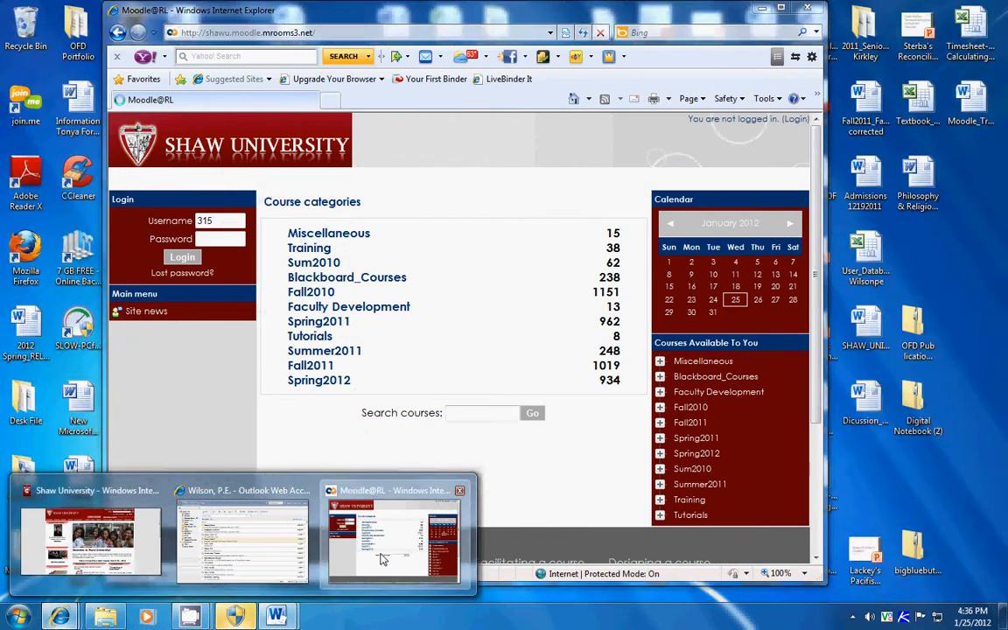
Log into Moodle@RL with the account password, maximize the browser, and expand the Spring2012 course list.
click(378, 560)
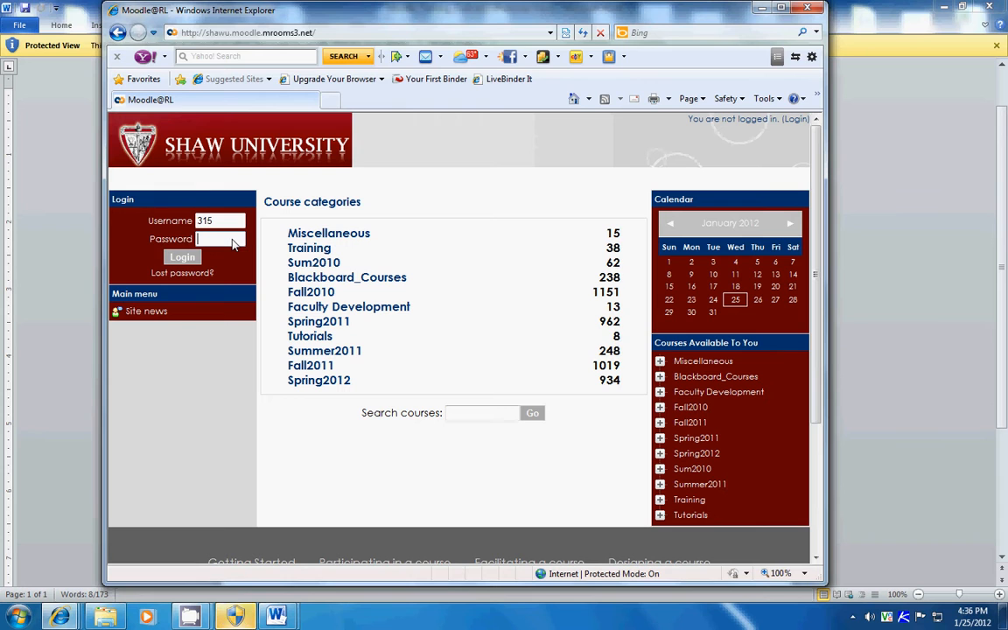
key(Return)
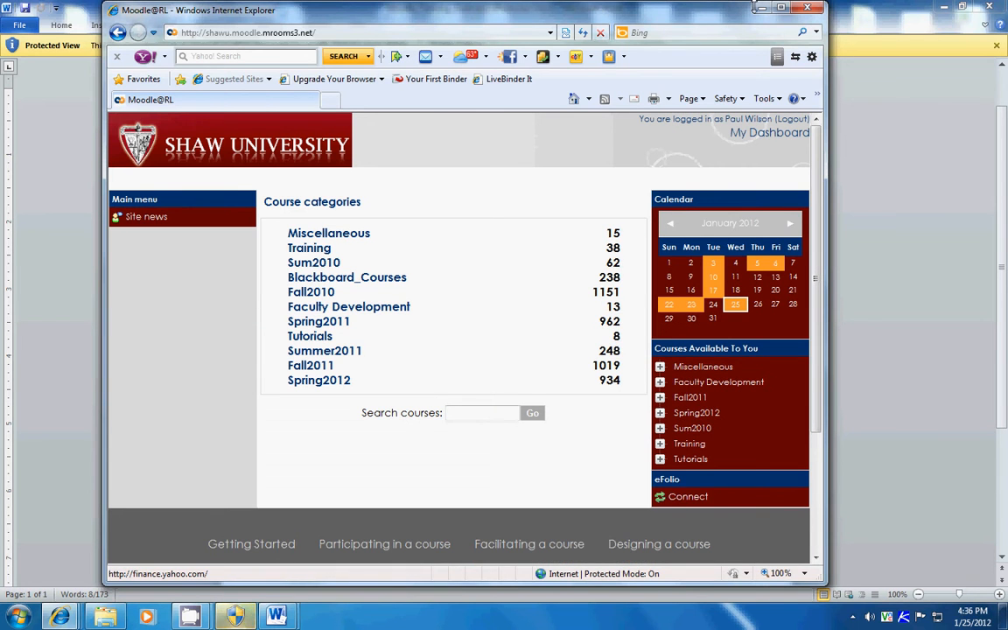
click(781, 9)
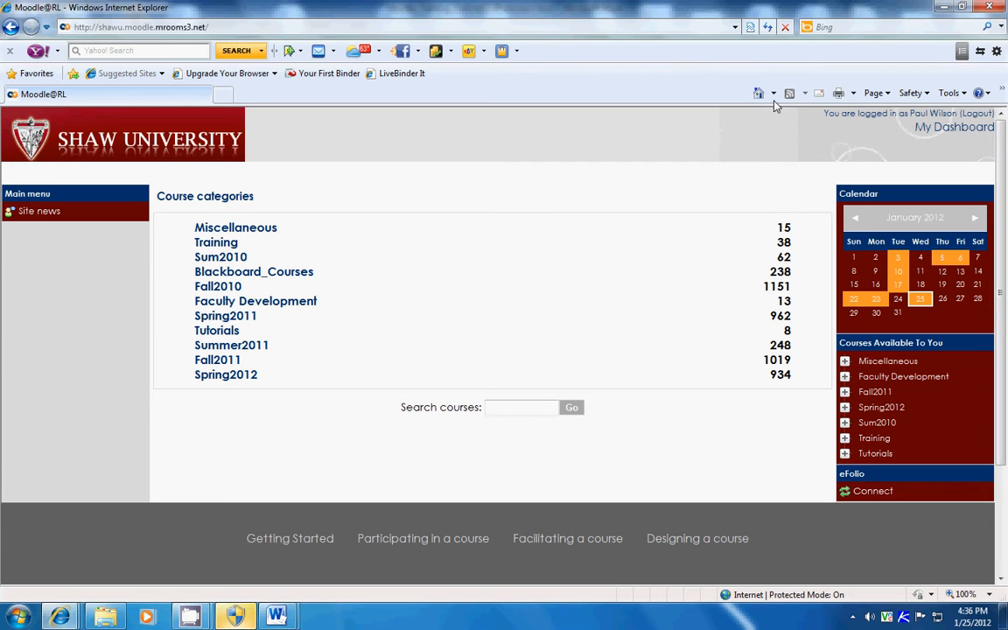
click(845, 407)
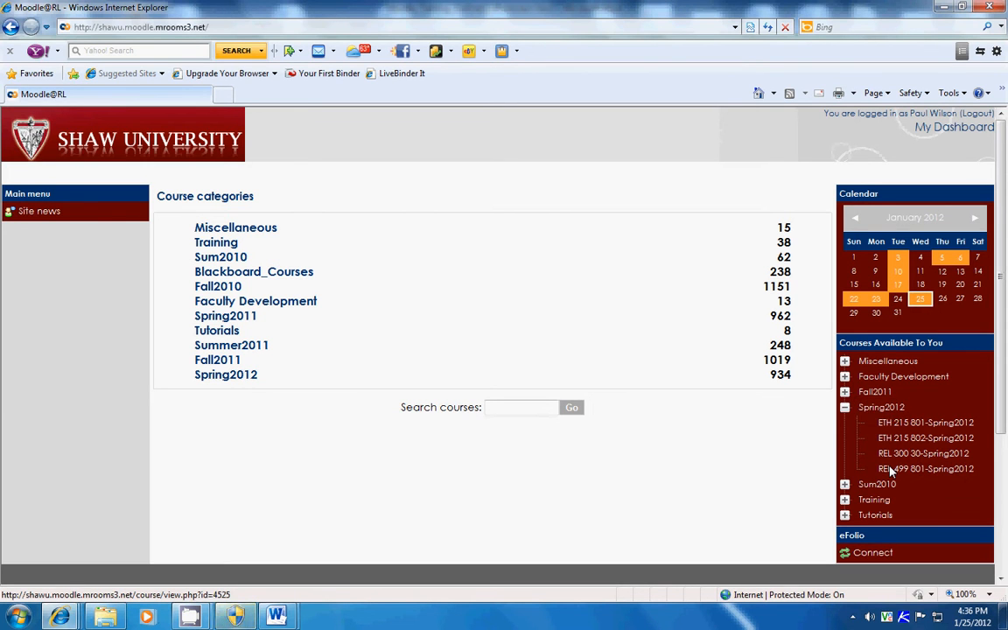
Open REL 499 801-Spring2012 and scroll through its weekly forums, syllabus, discussions and quizzes.
click(891, 470)
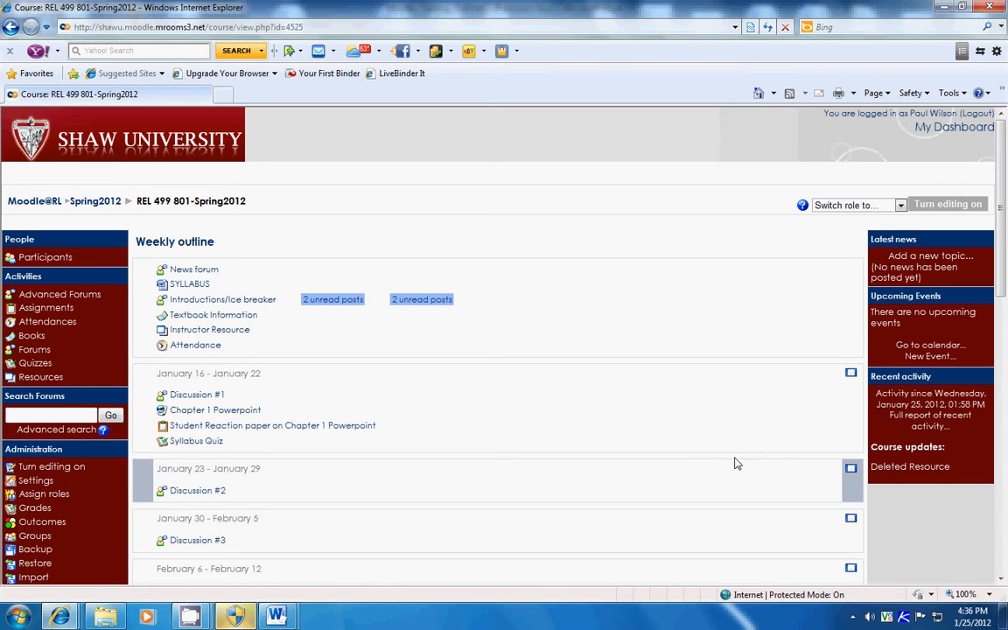
scroll(722, 452, down, 2)
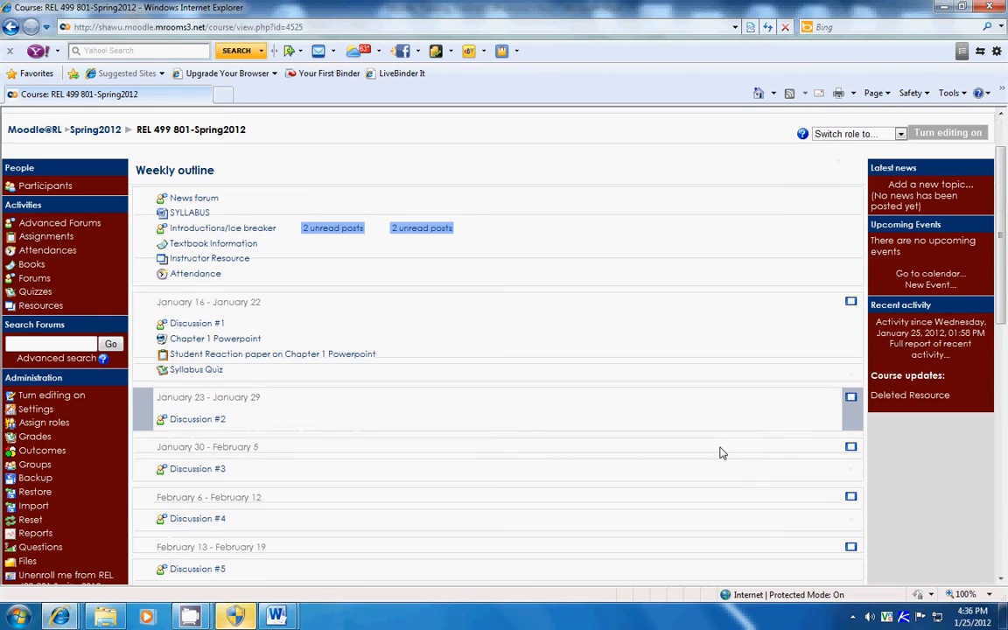
scroll(722, 453, up, 2)
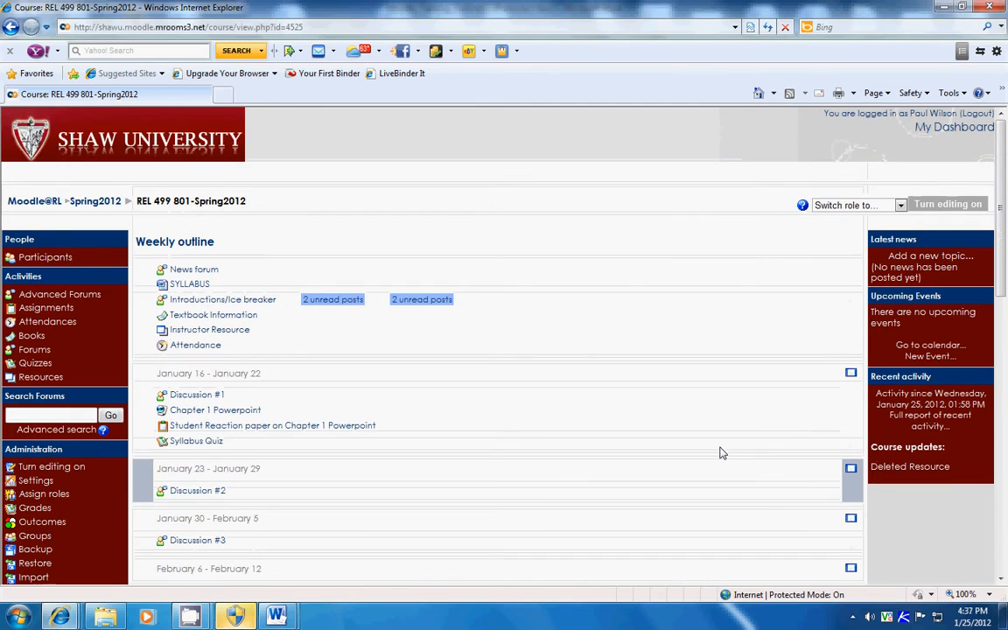
scroll(722, 452, down, 2)
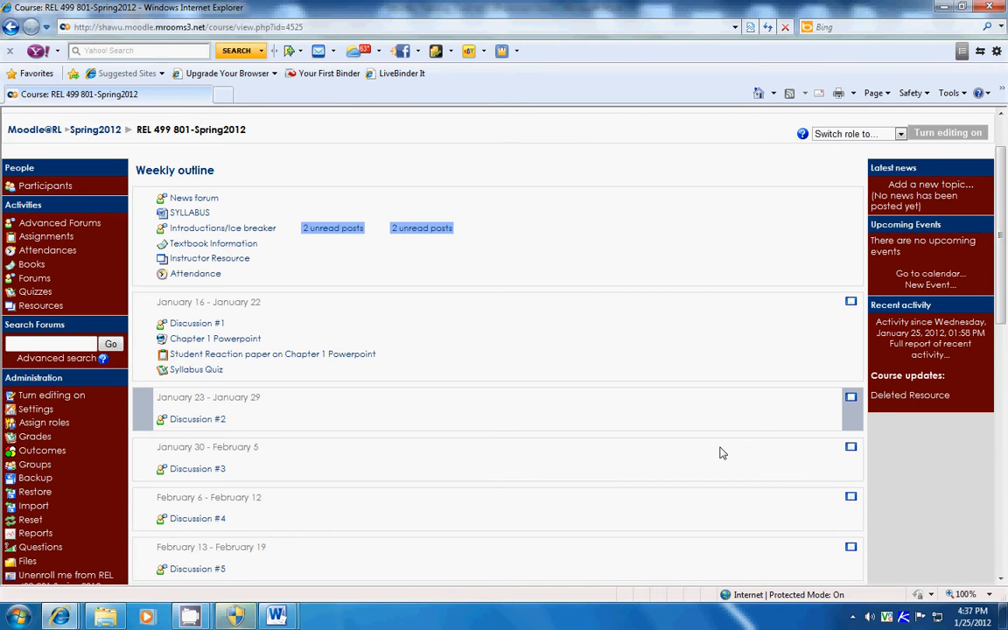
scroll(721, 452, up, 2)
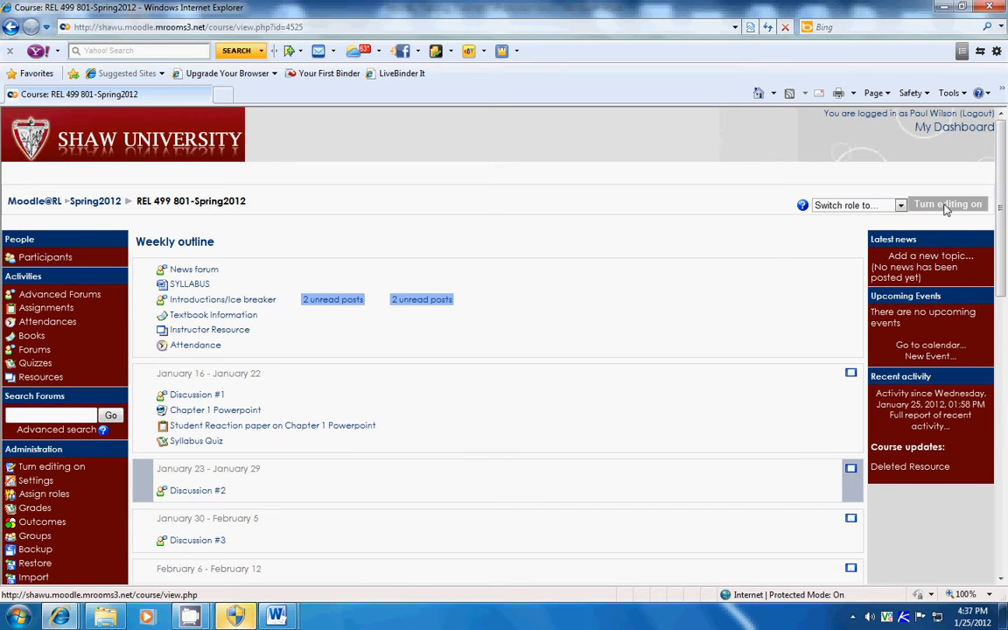
Turn editing on for REL 499 801-Spring2012 and scroll through the editable weekly outline.
click(945, 206)
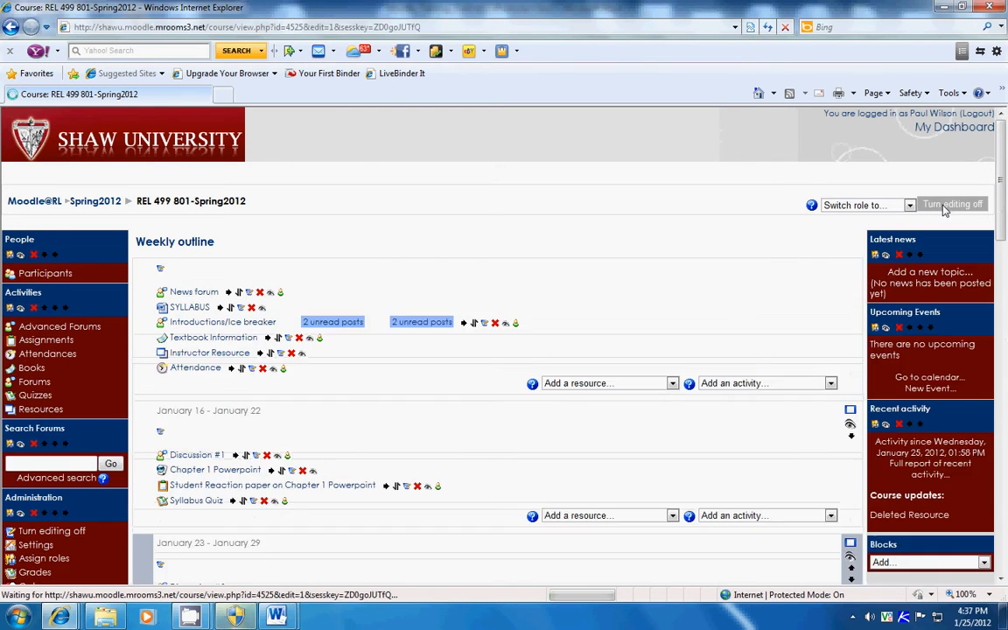
scroll(724, 300, down, 3)
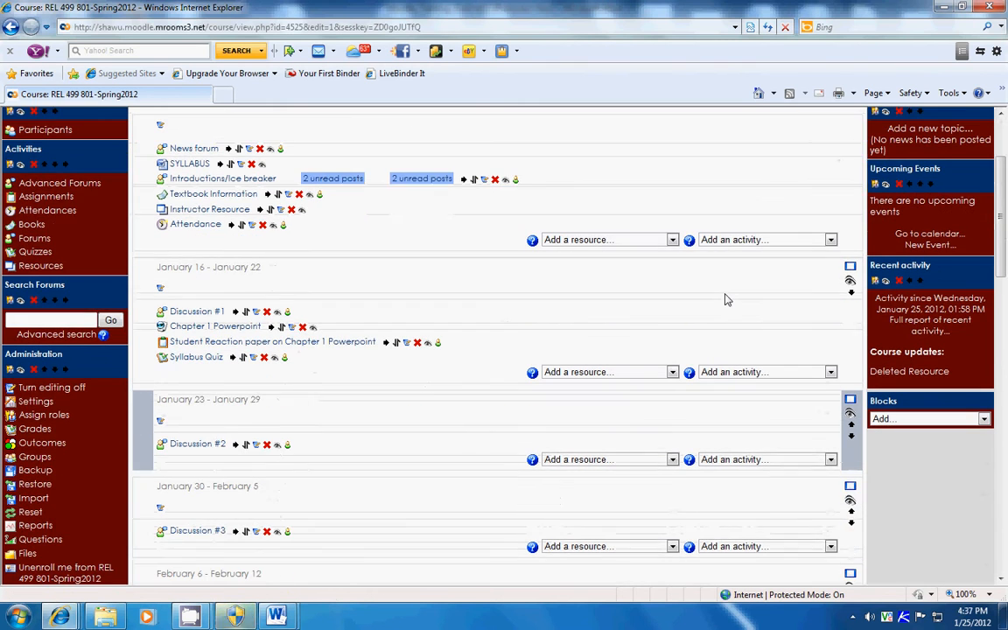
scroll(725, 299, up, 2)
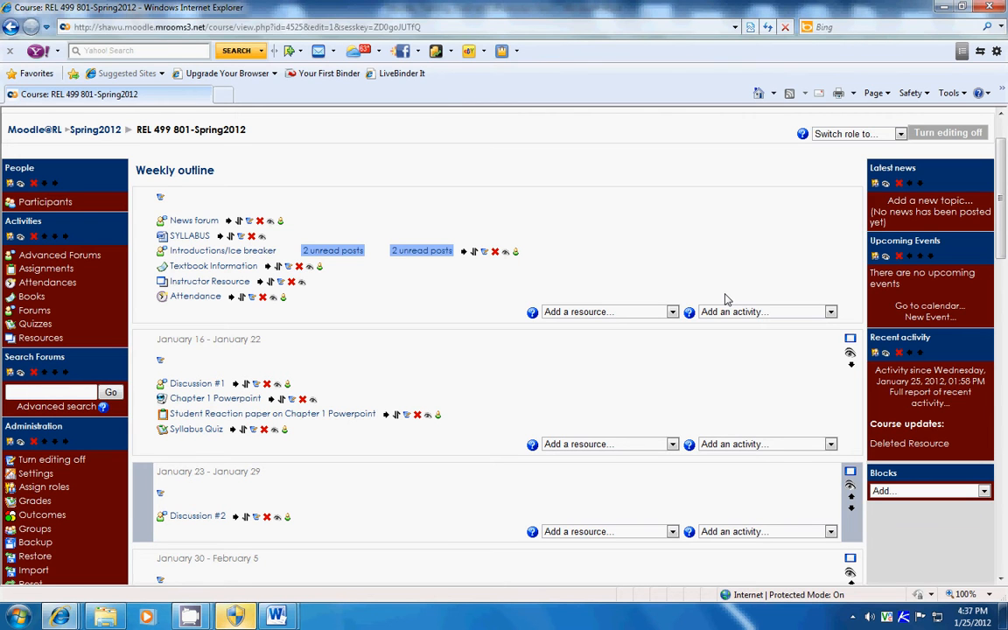
scroll(724, 299, up, 2)
scroll(724, 300, down, 2)
scroll(115, 259, down, 2)
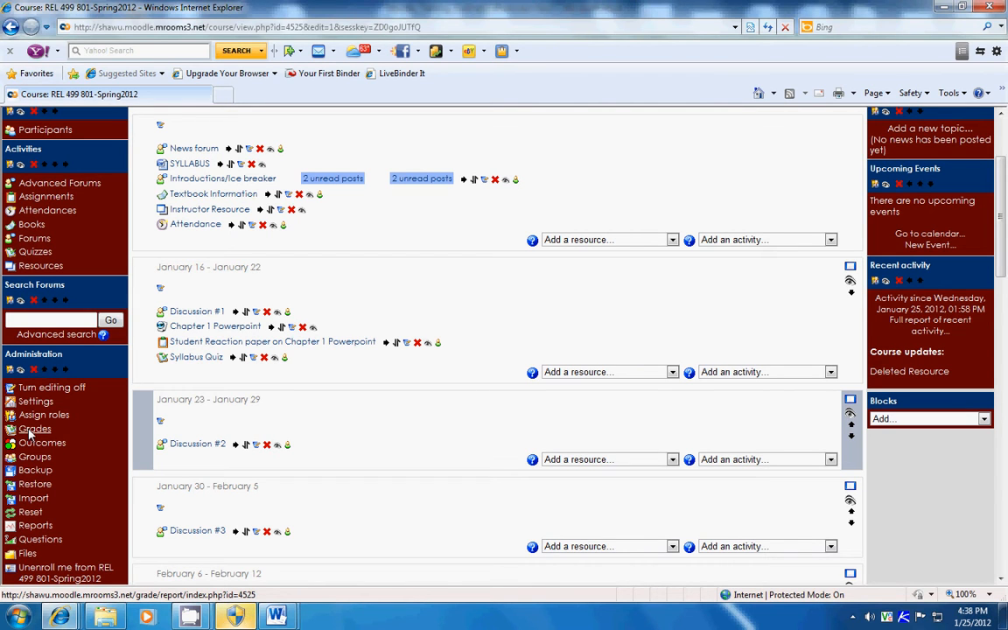
Open the course's Grades from the Administration block and try turning editing on in the grader report.
click(32, 429)
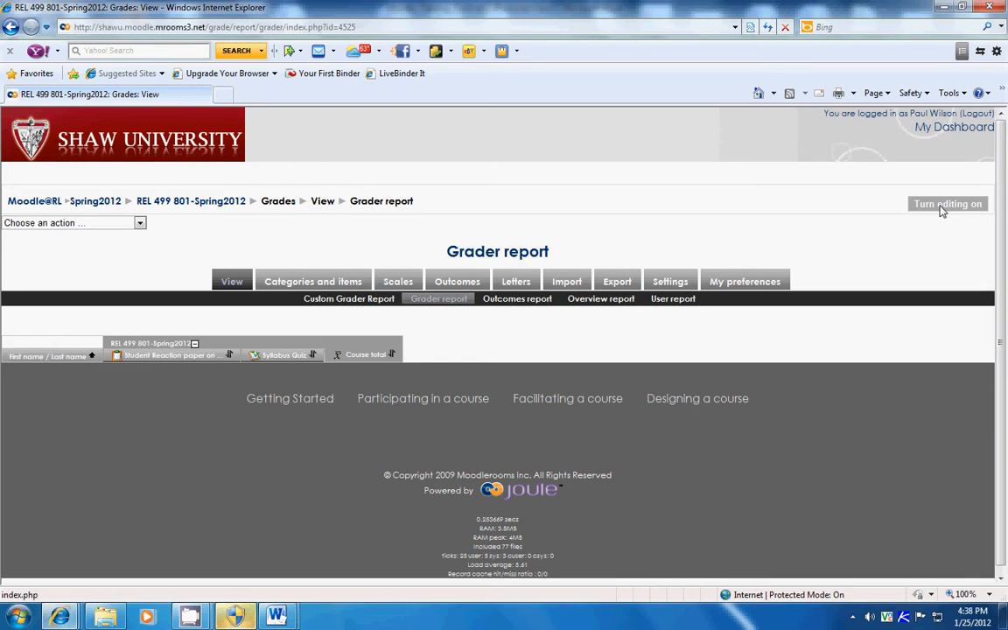
click(945, 204)
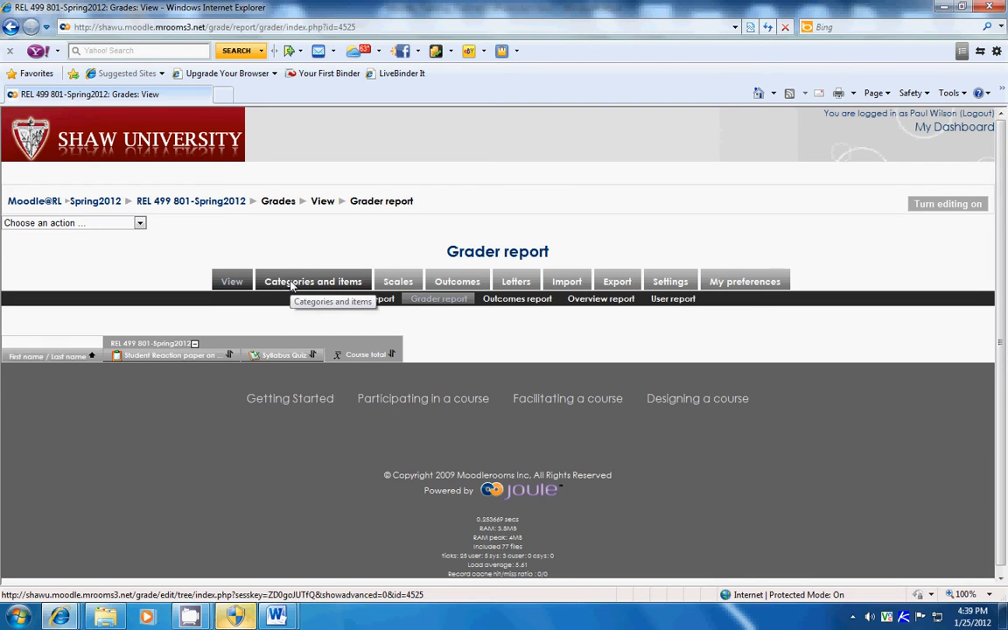
Review the Categories and items simple view: Student Reaction paper 100.00, Syllabus Quiz 10.00, Course total.
click(291, 285)
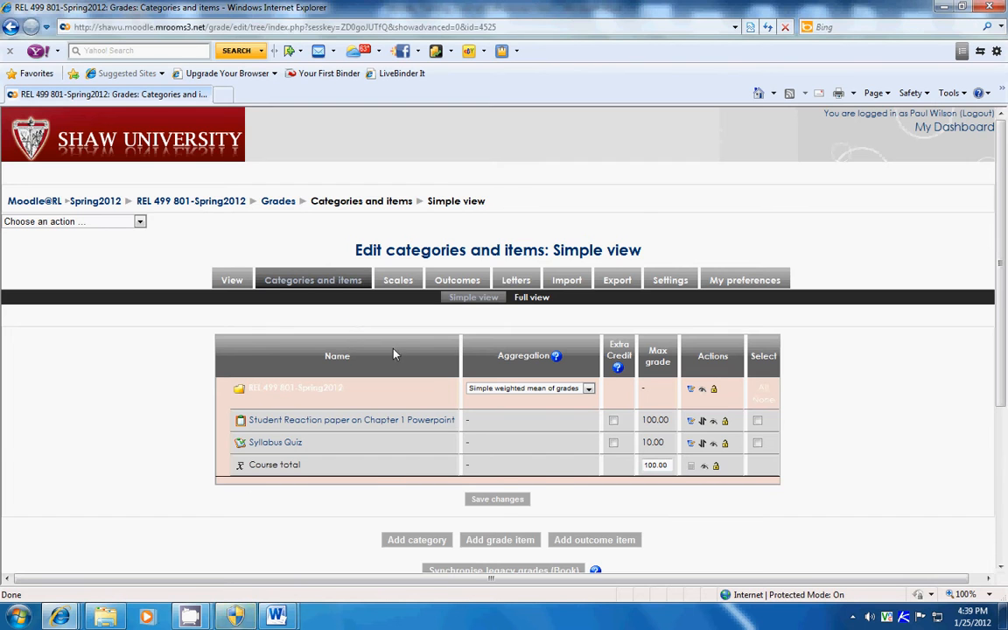
scroll(394, 289, down, 2)
scroll(393, 352, up, 2)
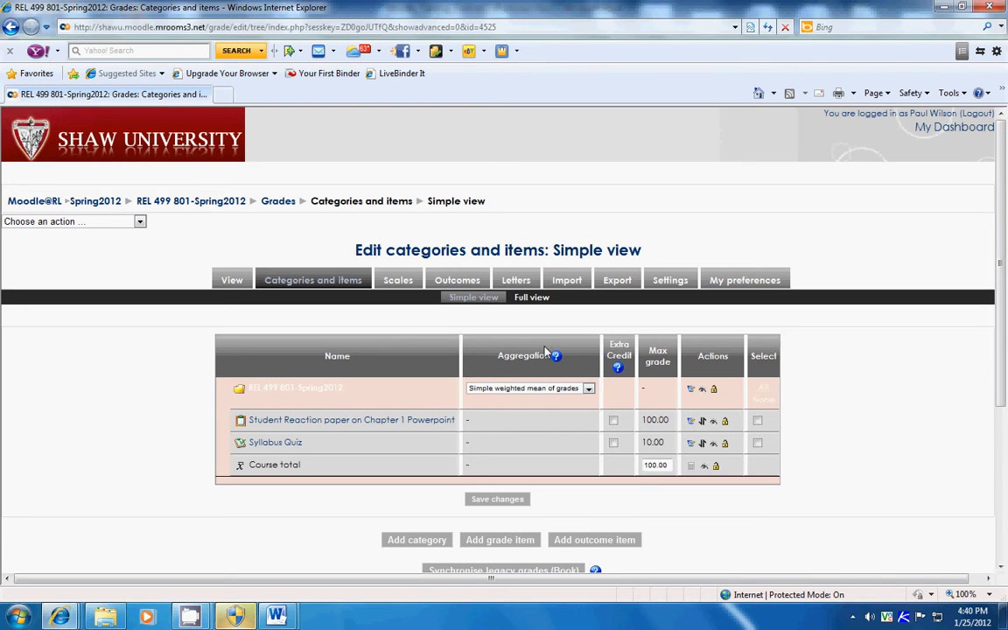
scroll(569, 385, down, 2)
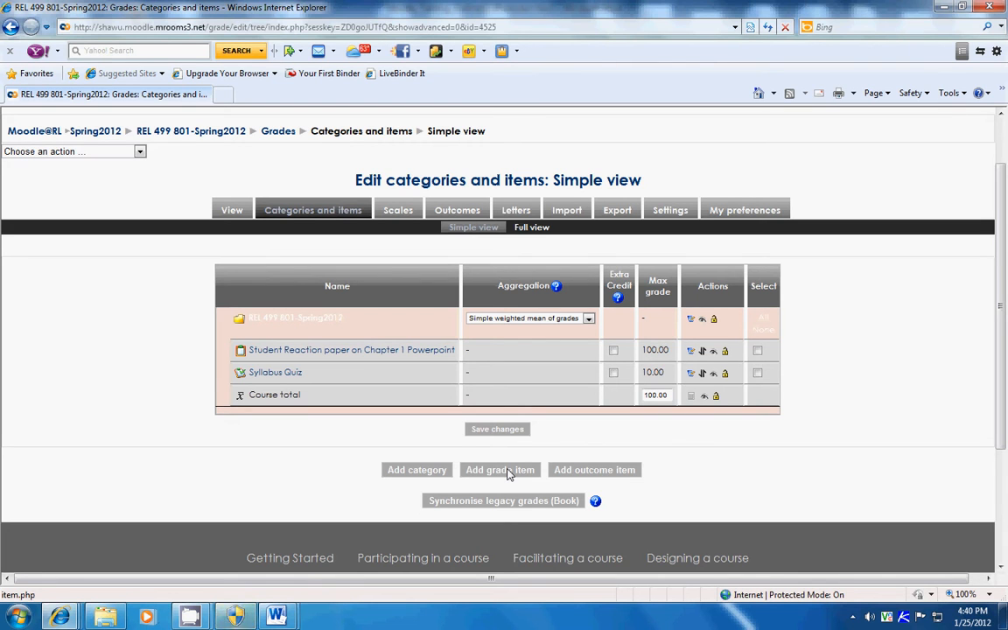
scroll(508, 473, up, 2)
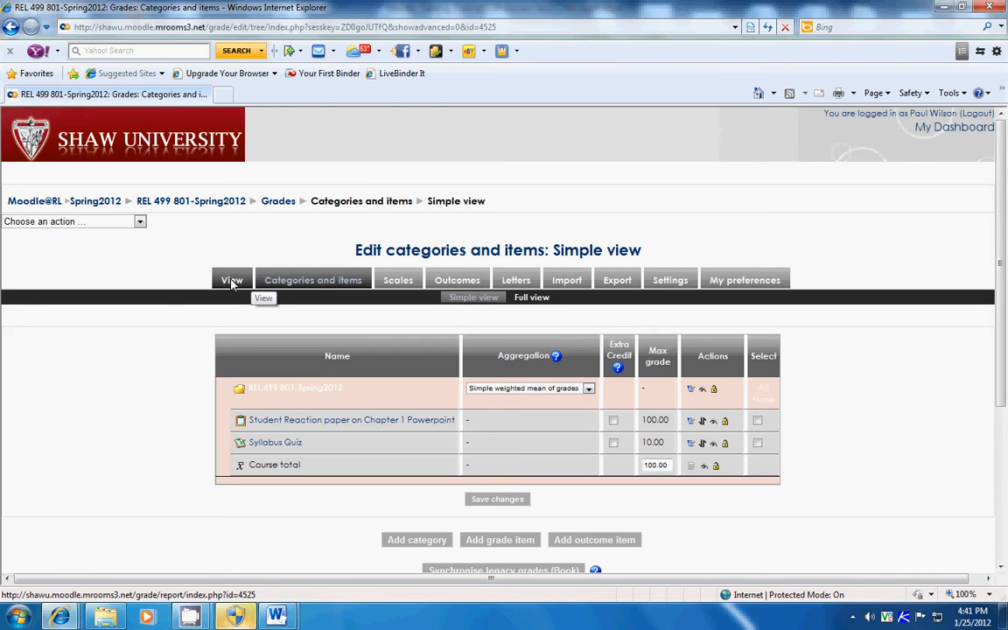
Show the User report with reaction paper 0.00–100.00 and Syllabus Quiz 0.00–10.00 ranges.
click(232, 281)
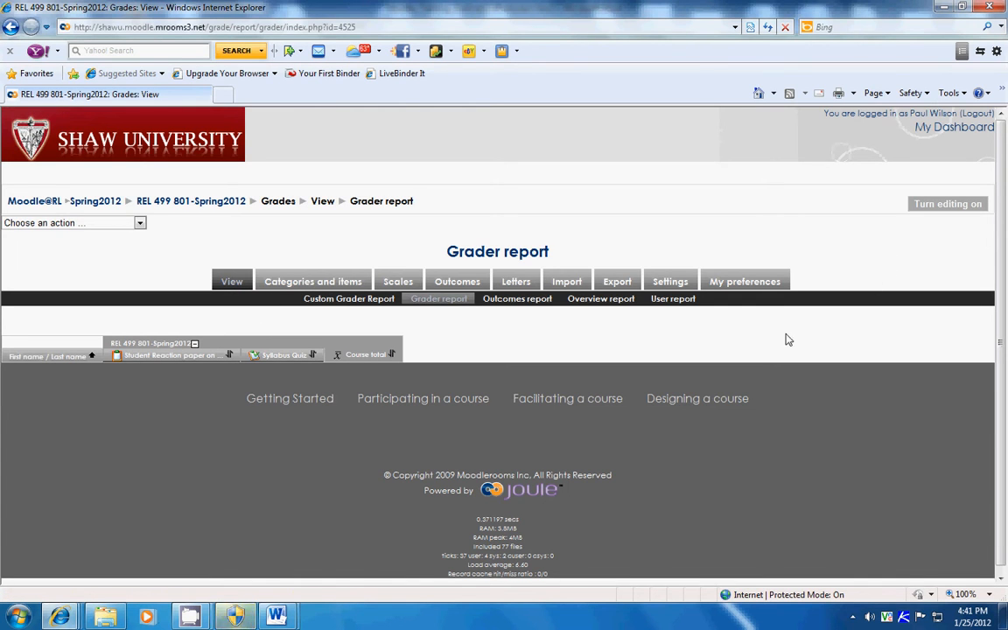
click(689, 306)
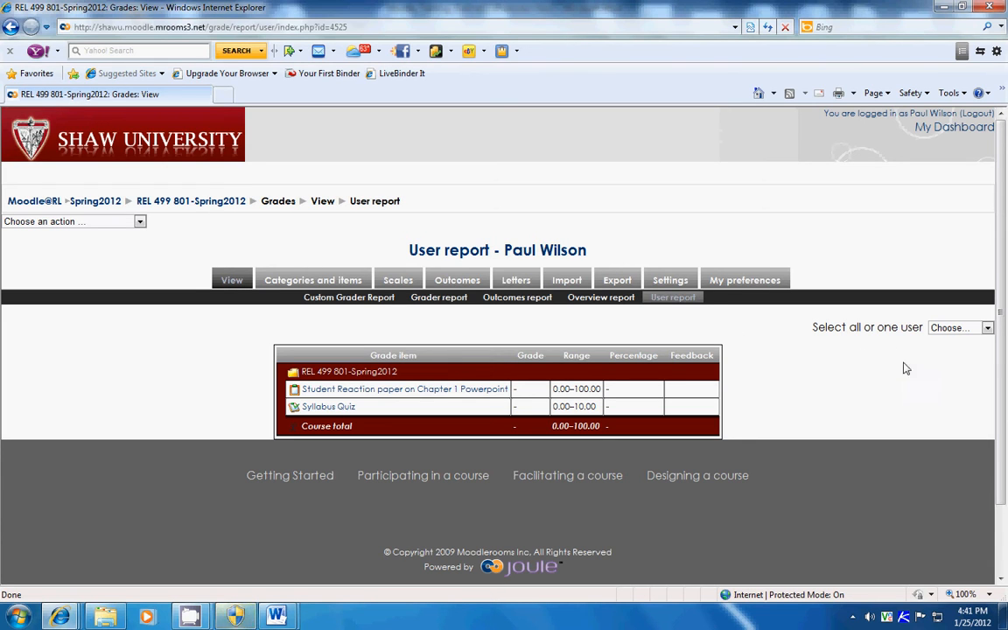
click(987, 328)
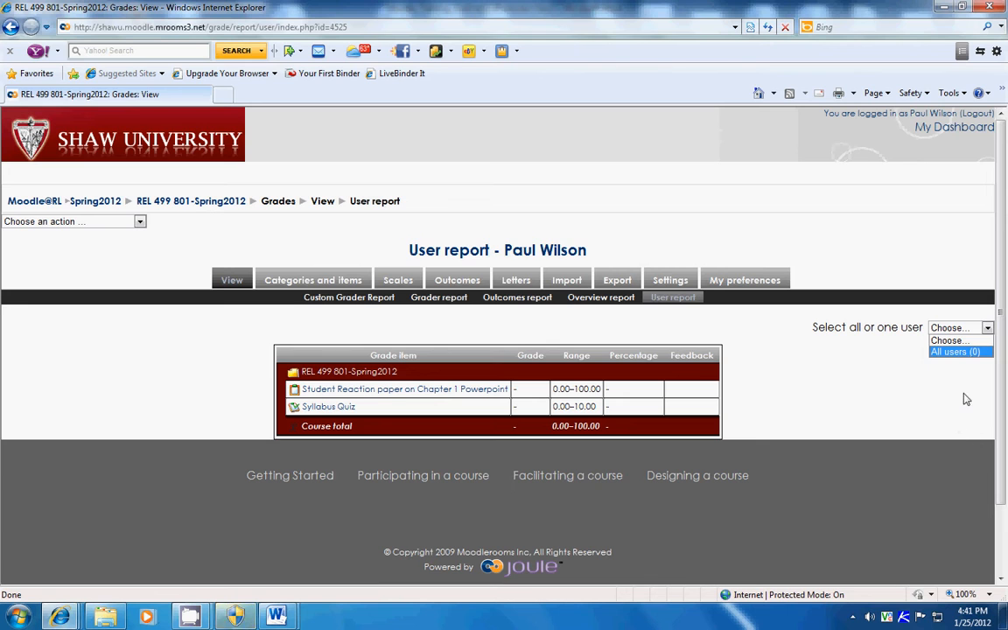
click(709, 332)
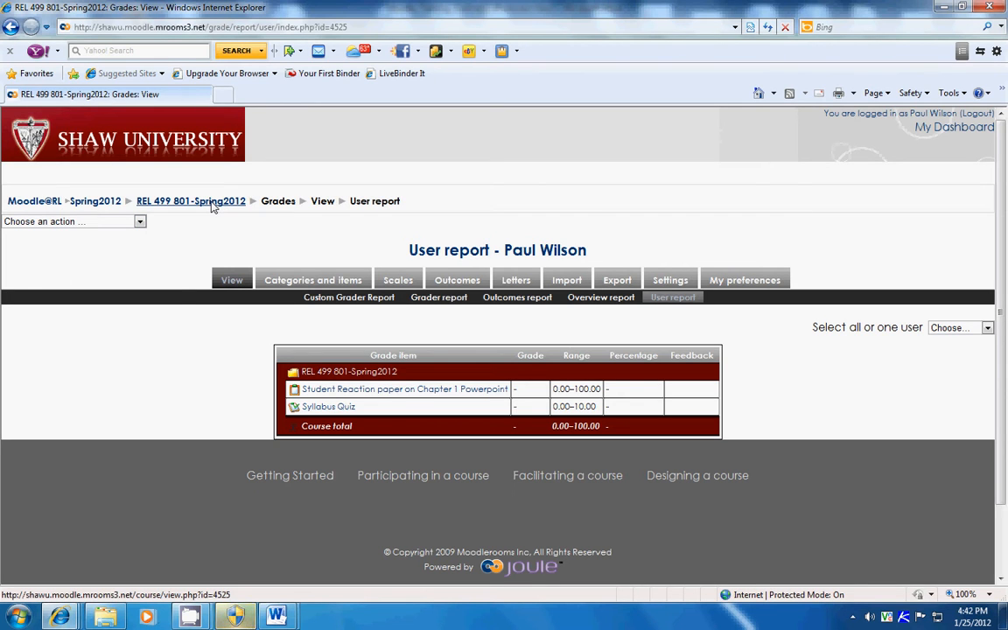
Return to the REL 499 course page and show the 'Add an activity...' list in the top section.
click(212, 203)
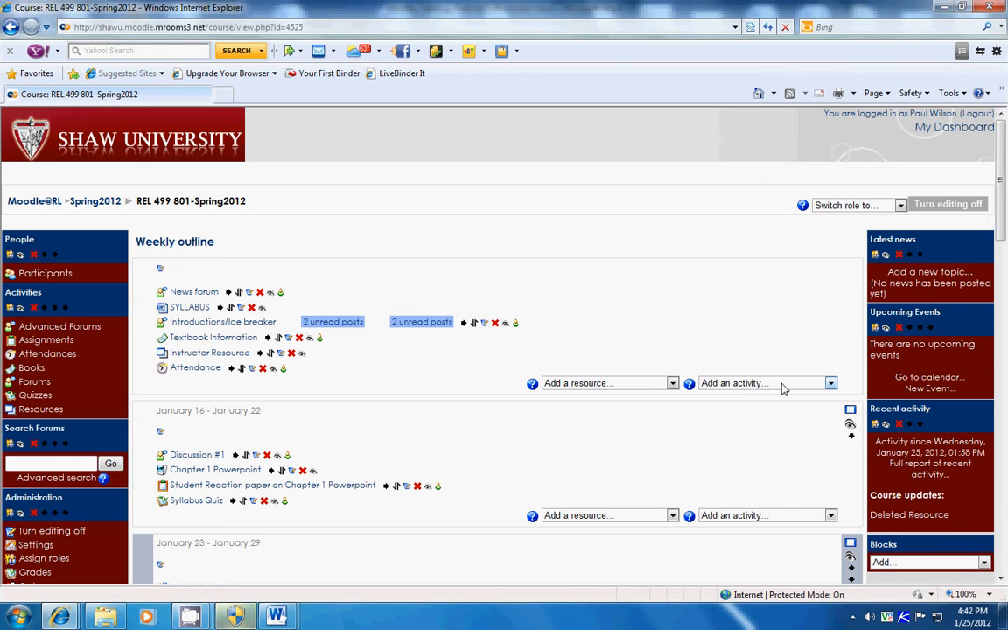
click(830, 383)
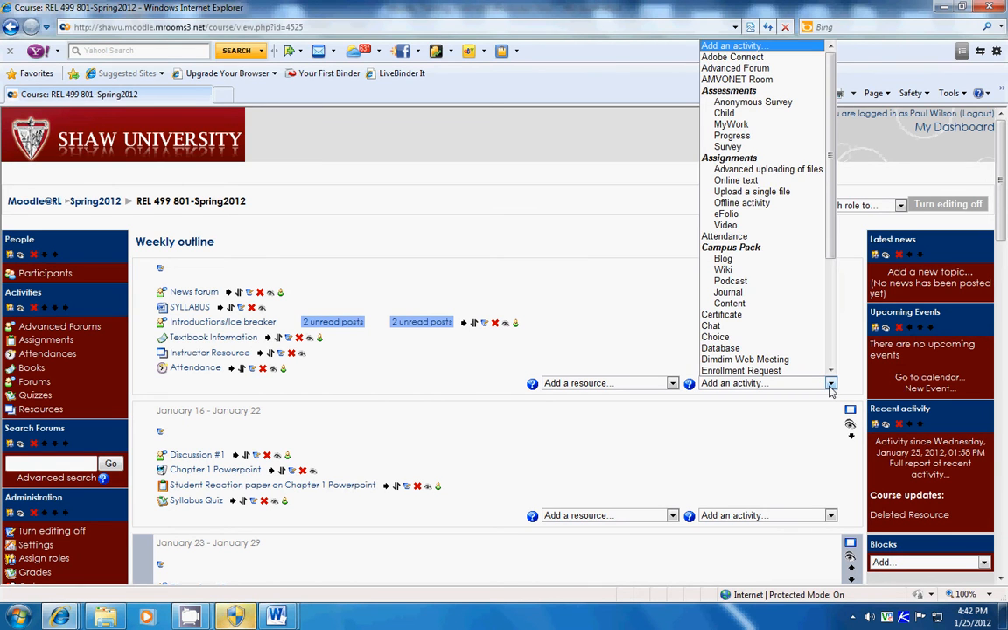
Add an Attendance activity named Attendance, graded out of 100, and save and display it.
click(749, 238)
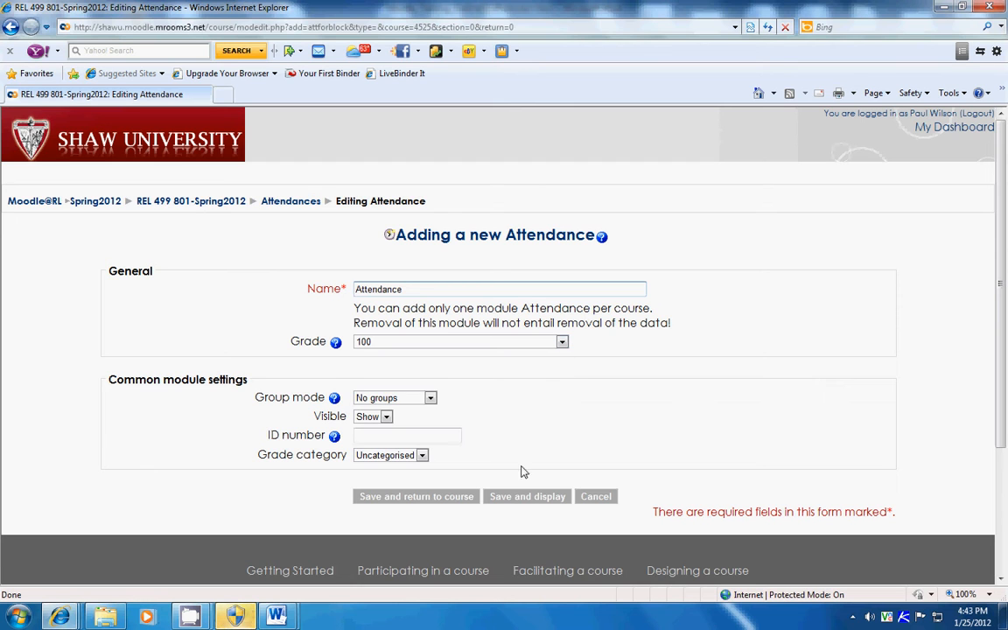
click(511, 500)
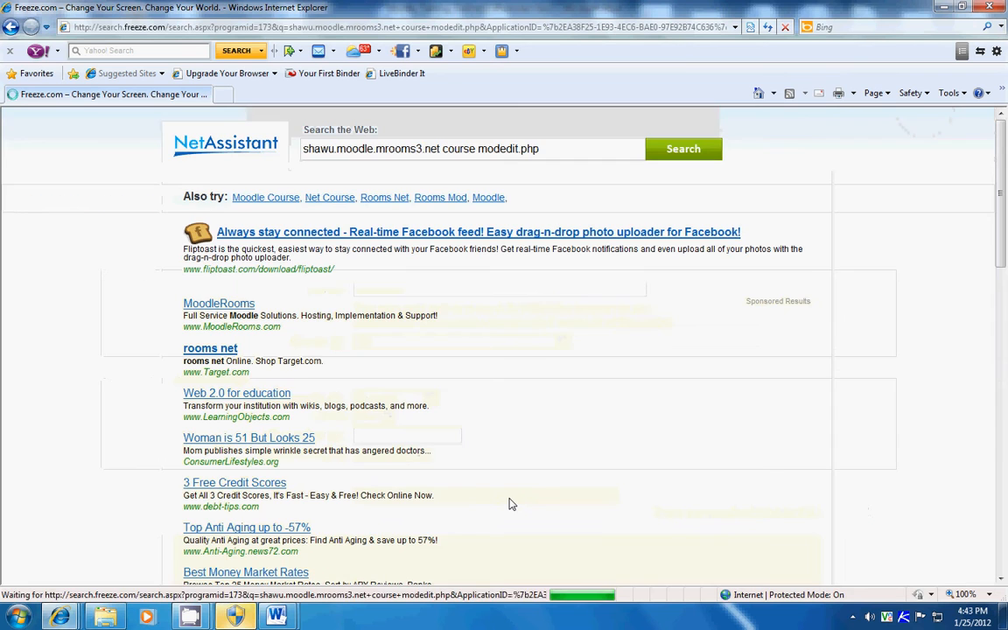
click(9, 28)
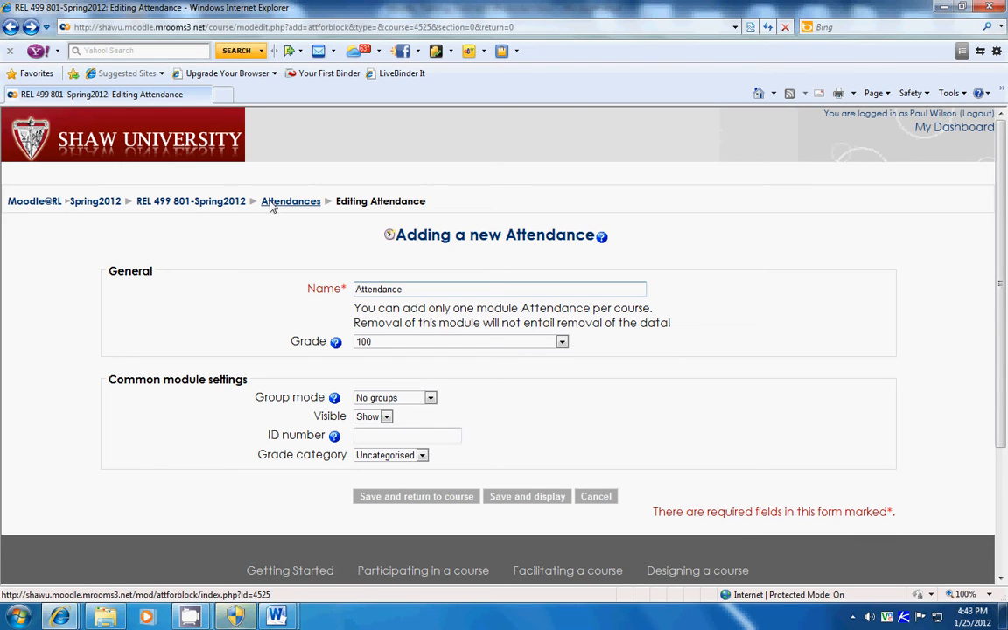
Go back to REL 499, open its Attendance activity, and bring up the Add session form.
click(224, 201)
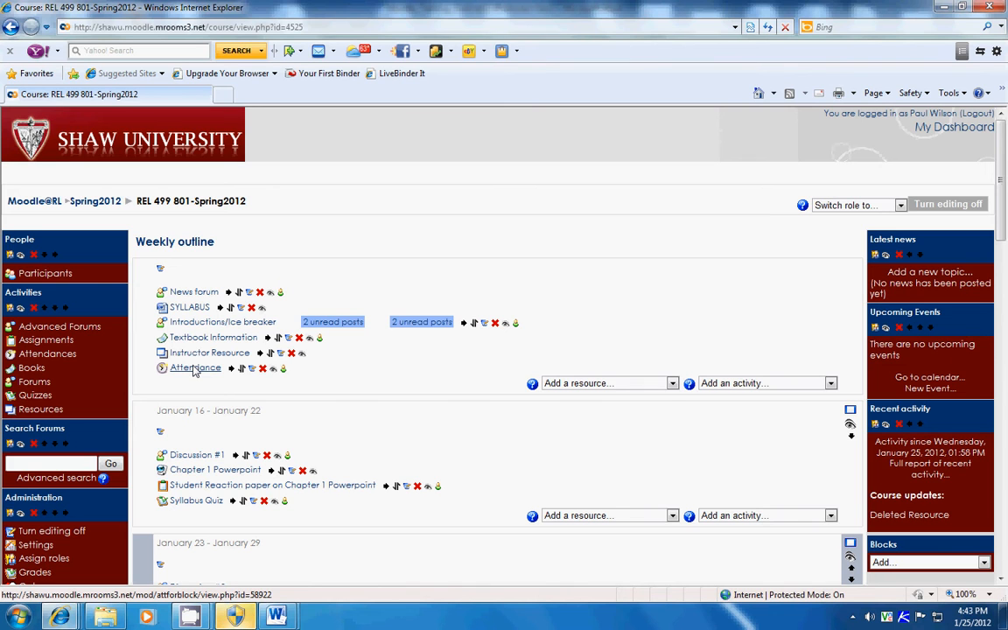
click(194, 368)
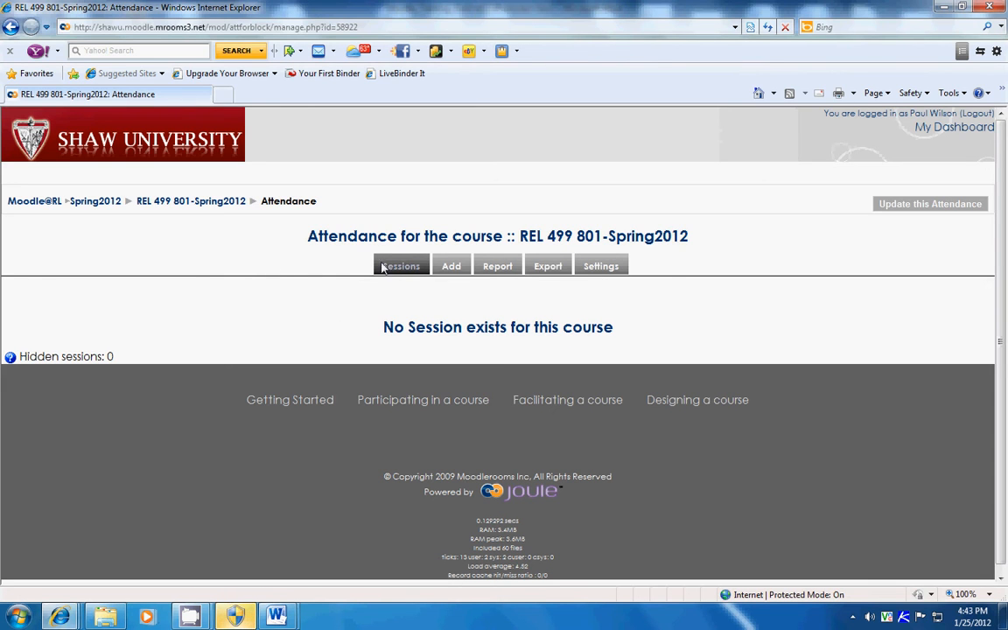
click(451, 266)
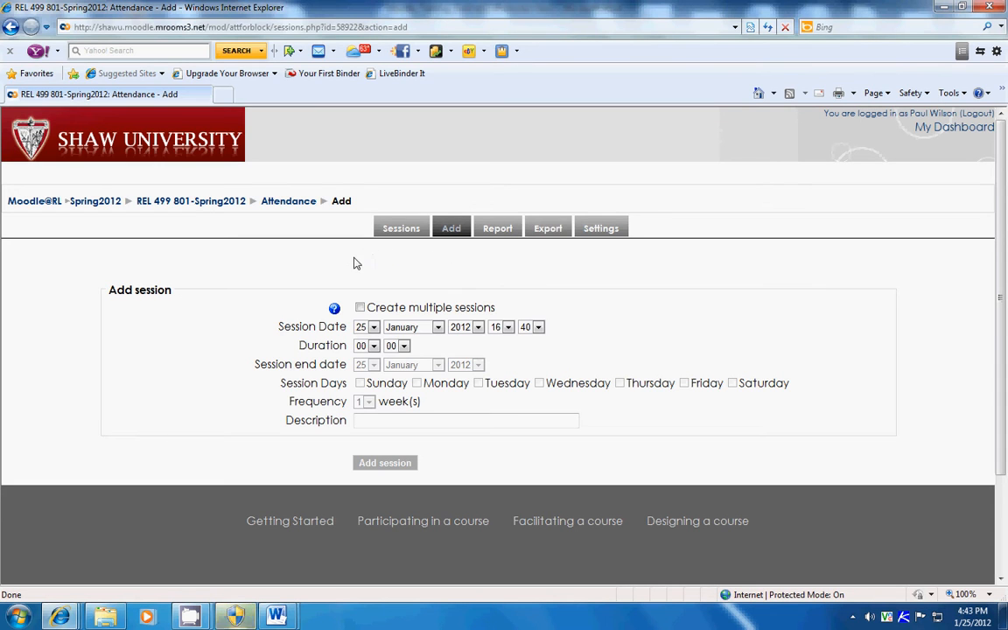
Generate multiple Monday, Wednesday and Friday attendance sessions ending 6 February 2012.
click(360, 308)
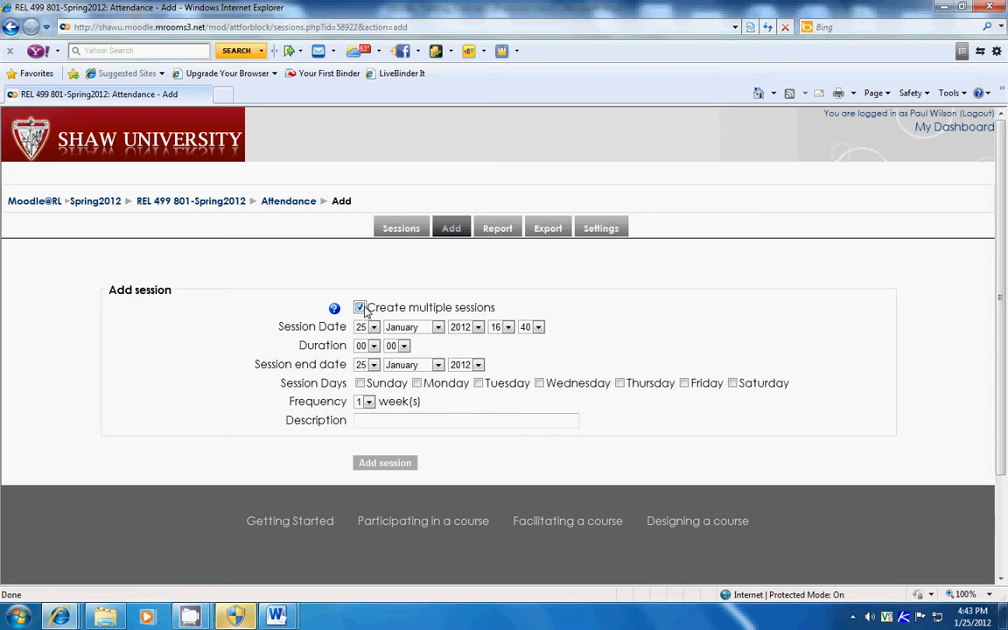
click(417, 385)
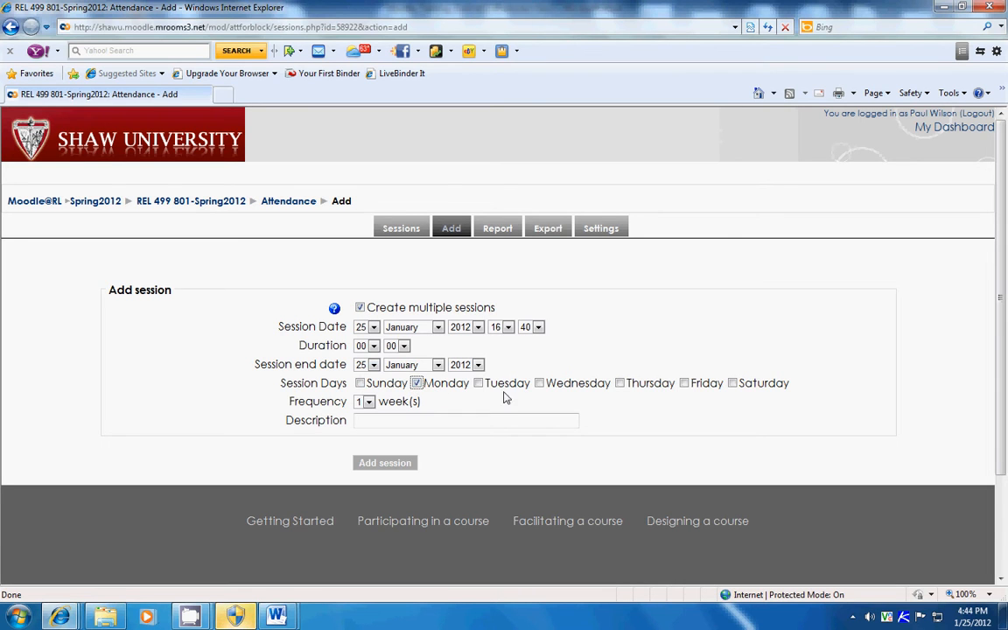
click(684, 383)
click(540, 384)
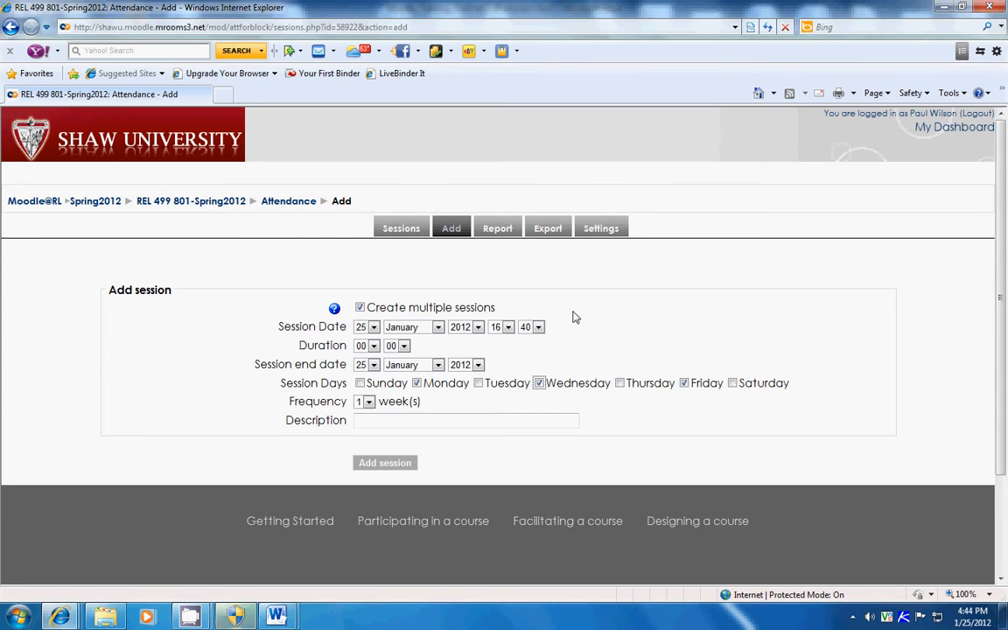
click(373, 365)
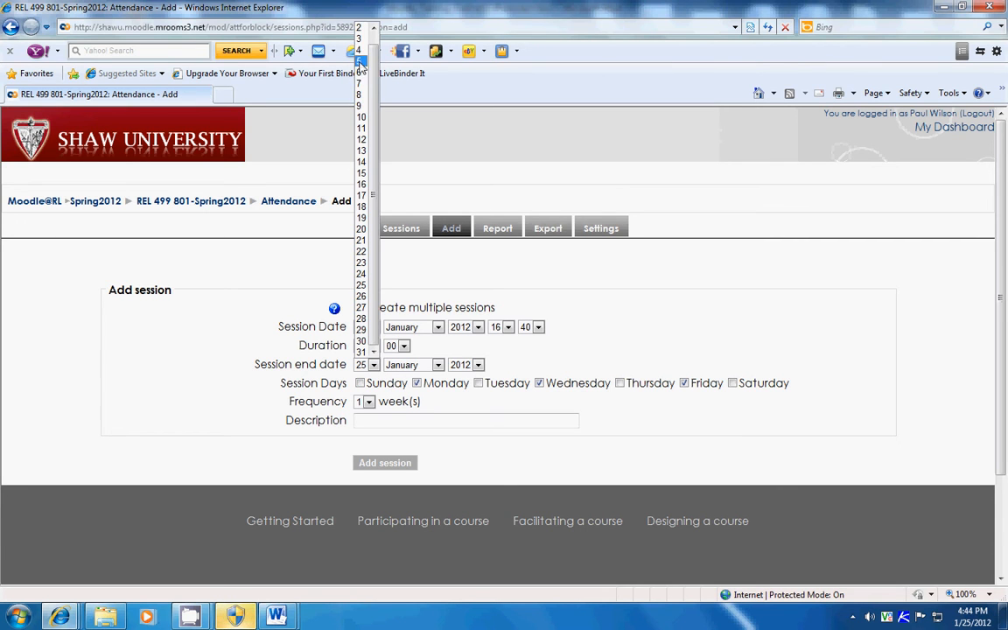
click(362, 73)
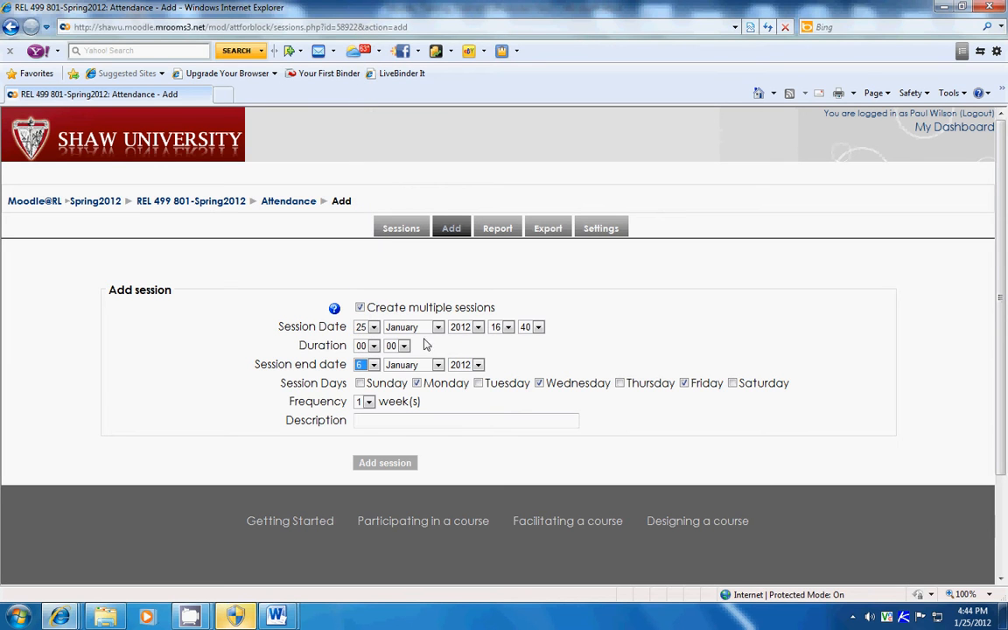
click(438, 364)
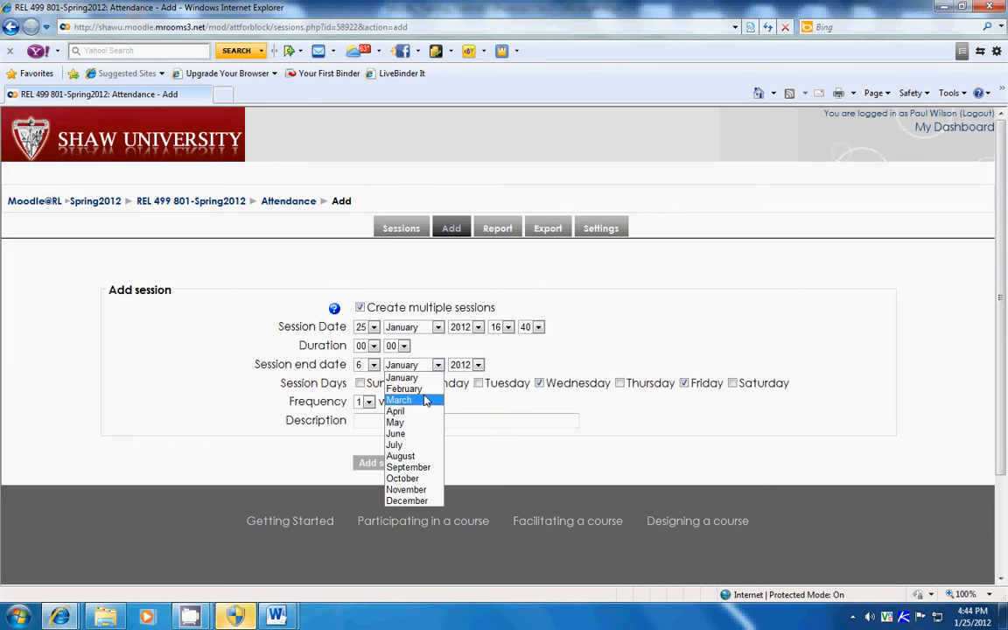
click(418, 388)
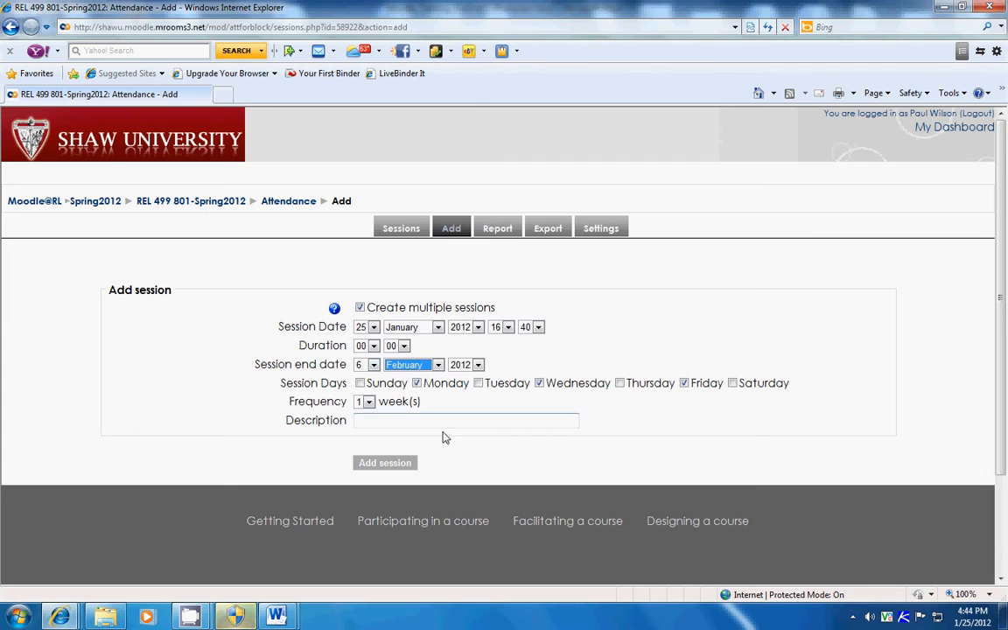
click(402, 463)
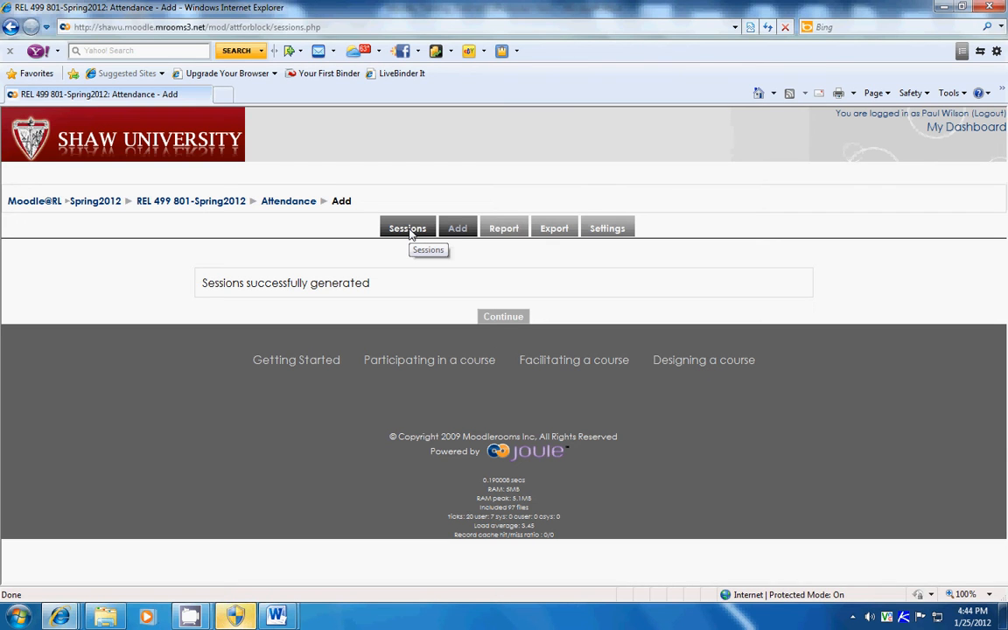
Review the six 16:40 sessions (25 January–6 February 2012) and check the 25 January attendance page.
click(457, 229)
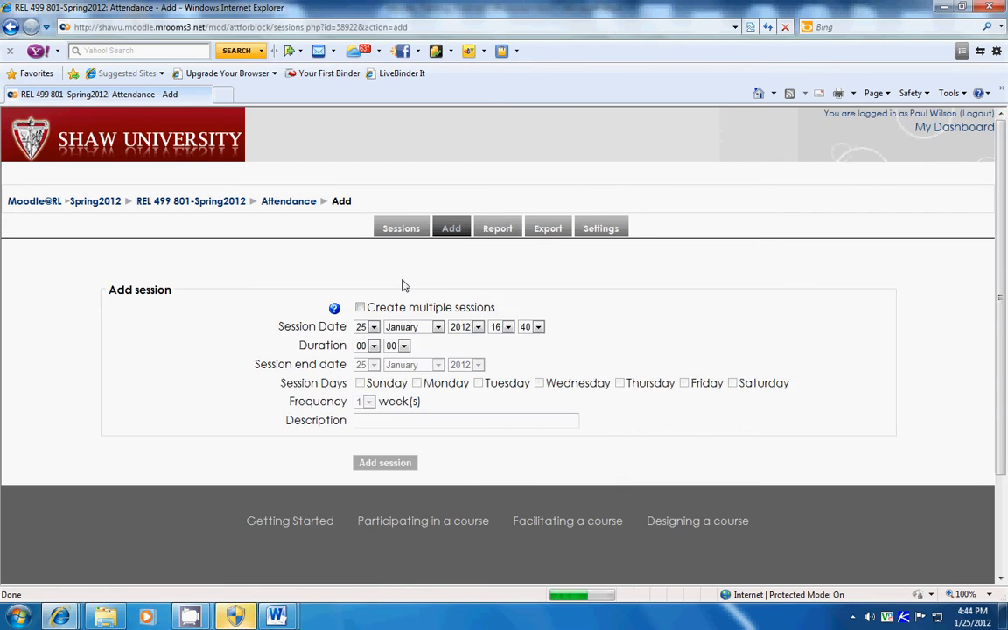
click(401, 228)
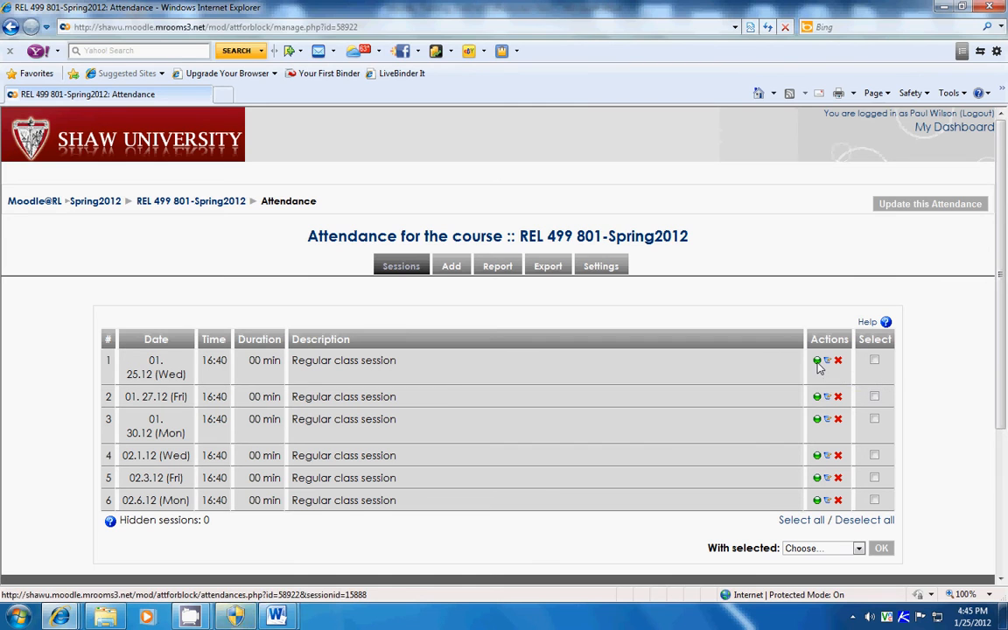
click(817, 360)
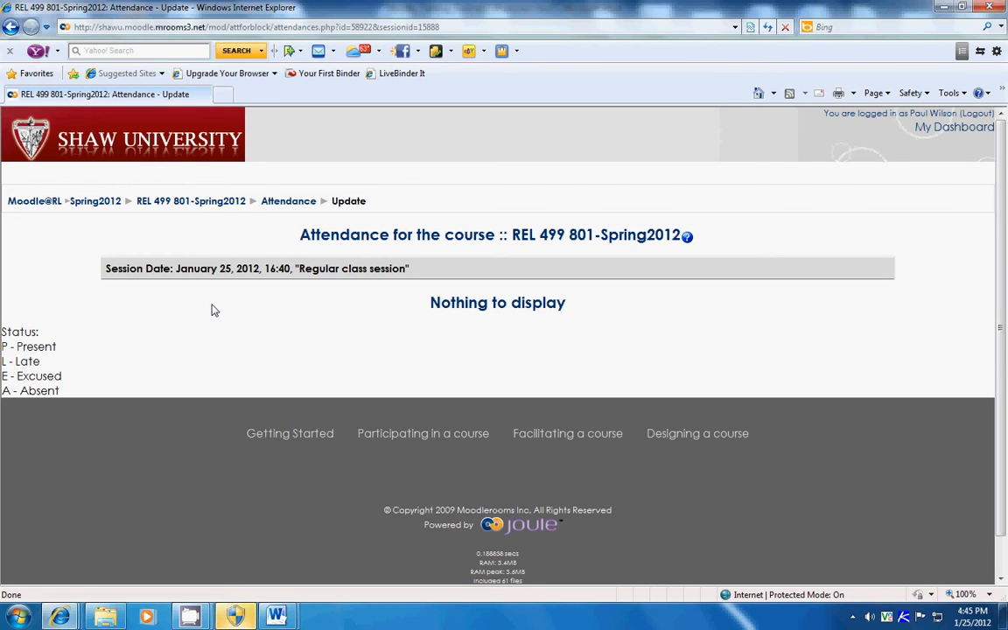
click(281, 203)
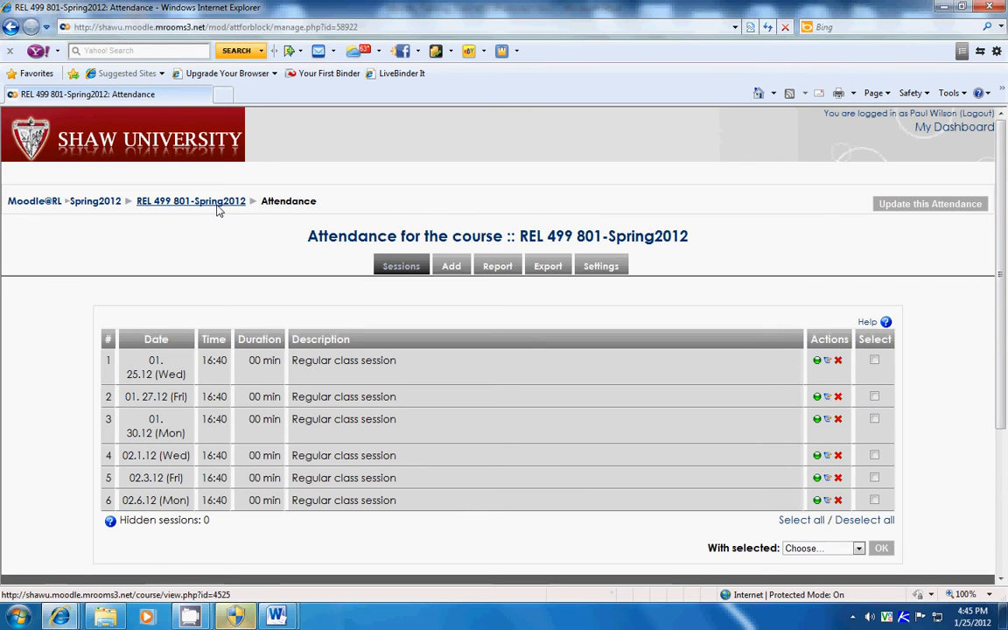
From the REL 499 801-Spring2012 course page, open the P.E. practice course in the Training category.
click(219, 203)
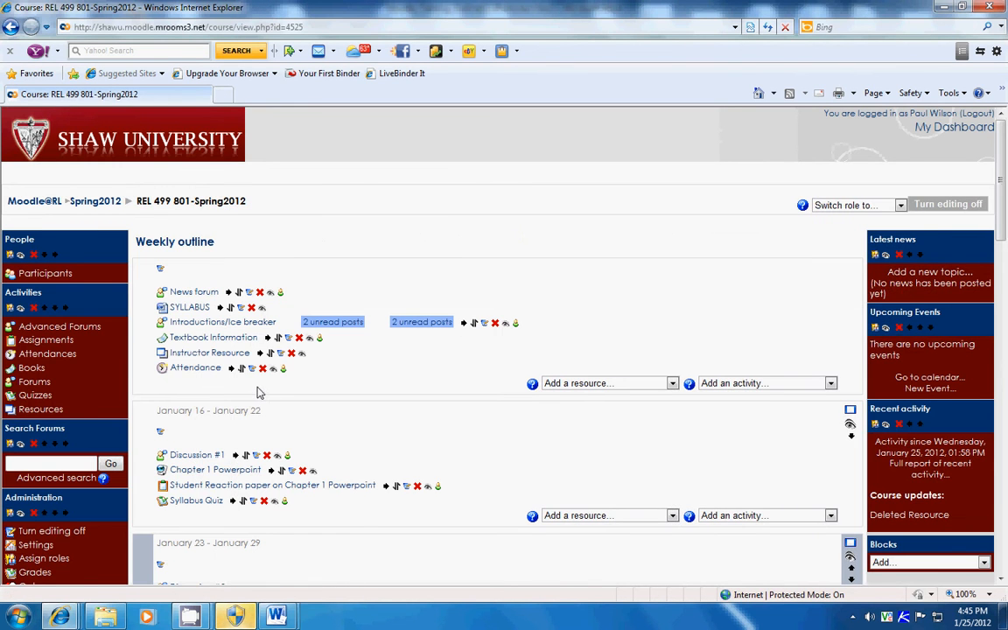
scroll(263, 394, down, 4)
scroll(259, 391, down, 2)
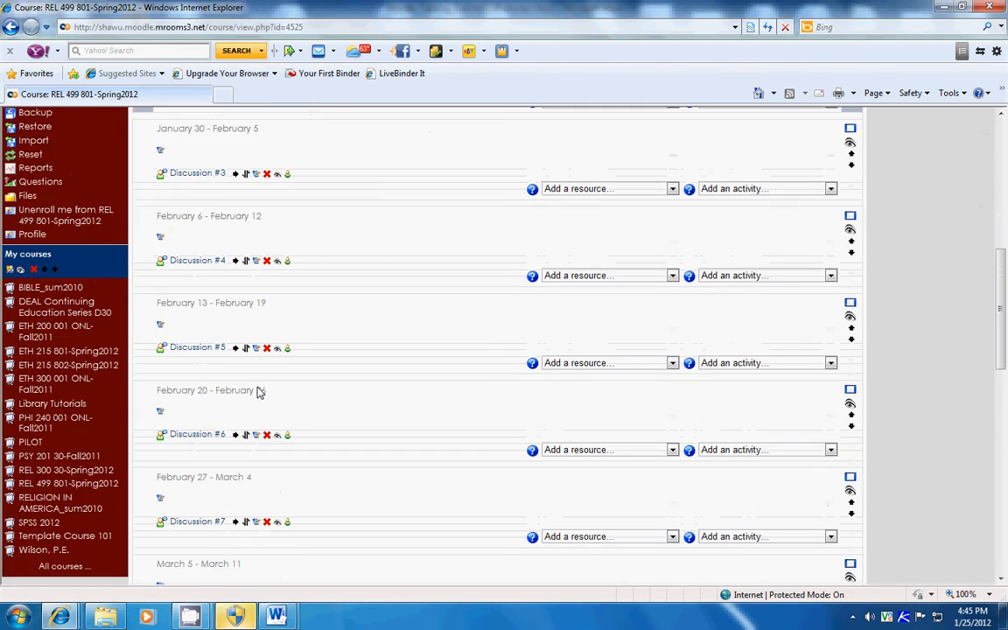
click(46, 550)
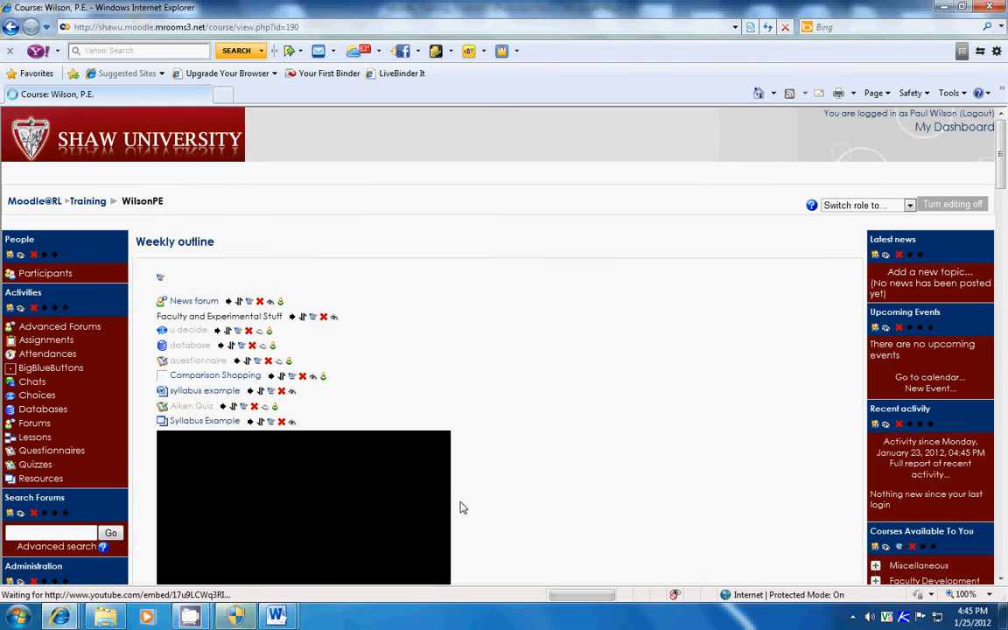
scroll(471, 473, down, 3)
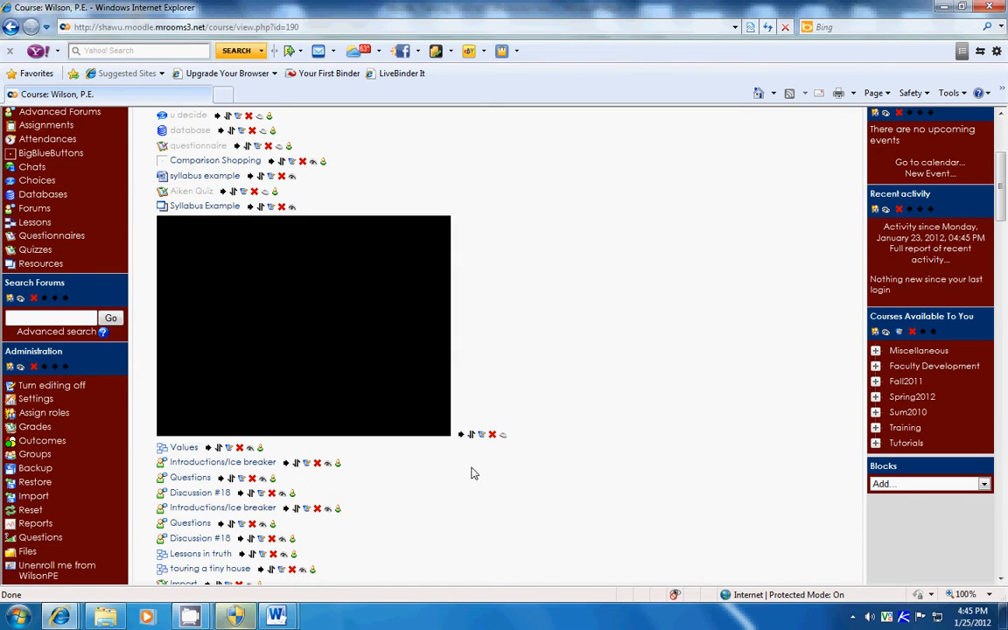
scroll(470, 474, up, 2)
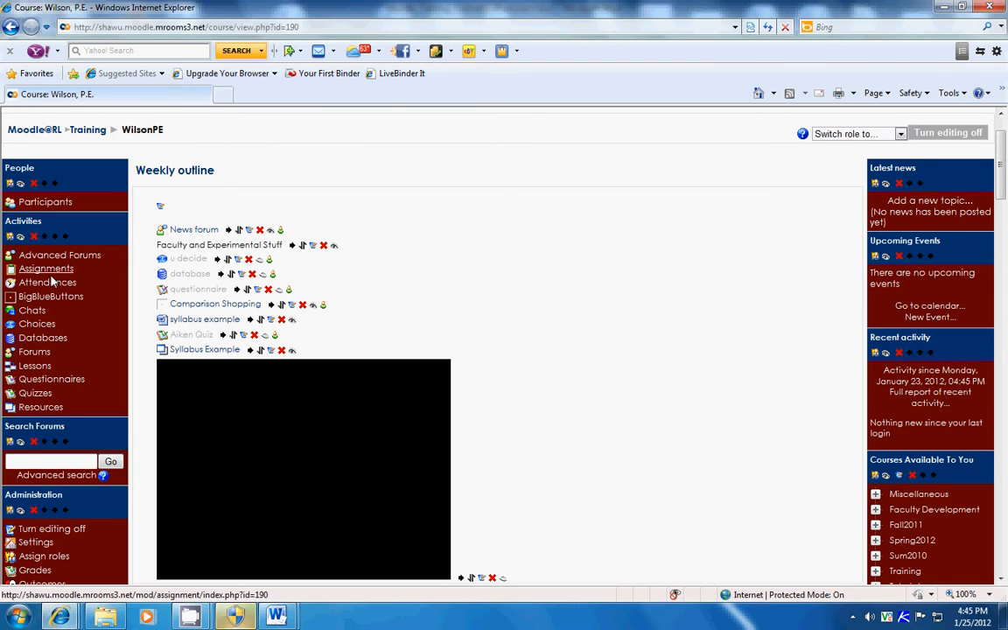
click(53, 283)
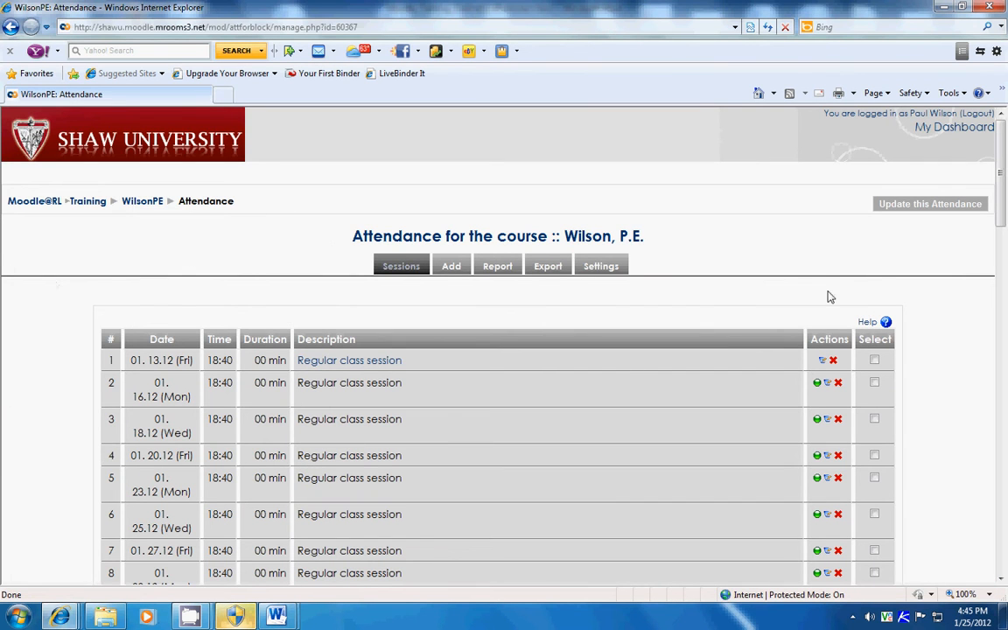
click(316, 363)
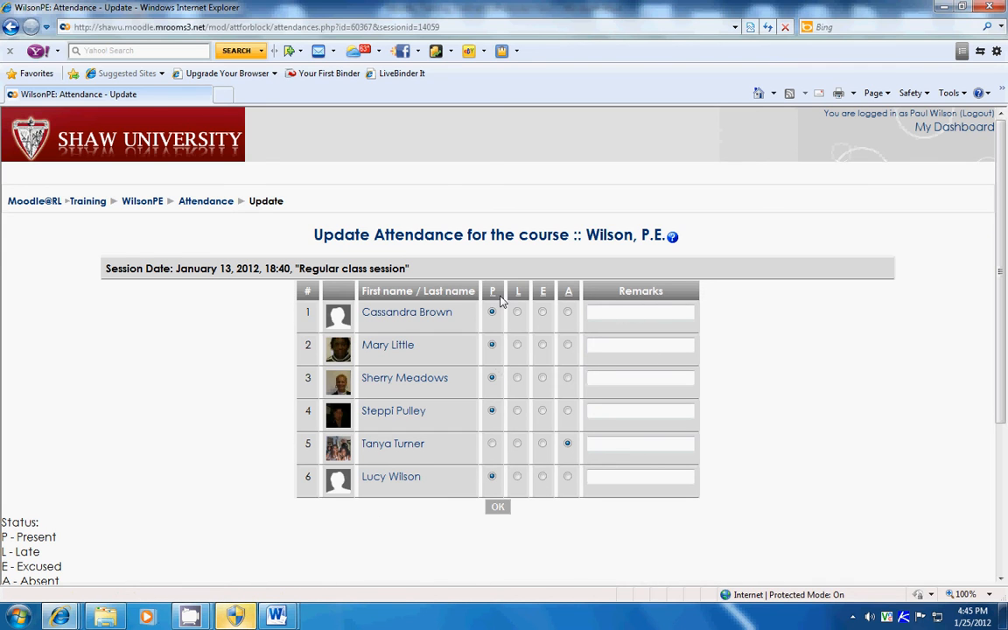
click(208, 202)
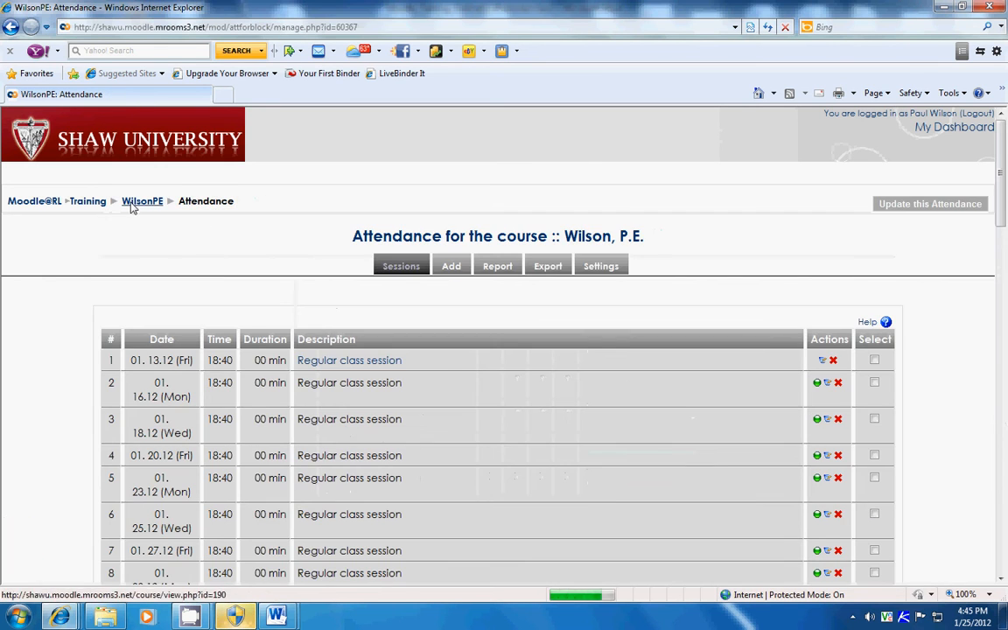
click(131, 204)
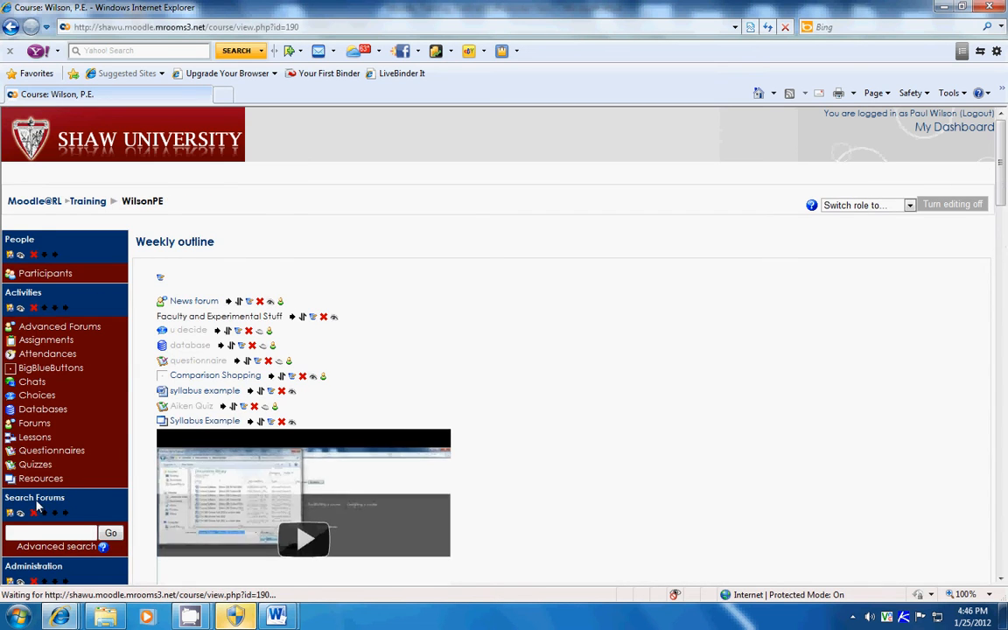
scroll(63, 482, down, 15)
scroll(62, 485, up, 3)
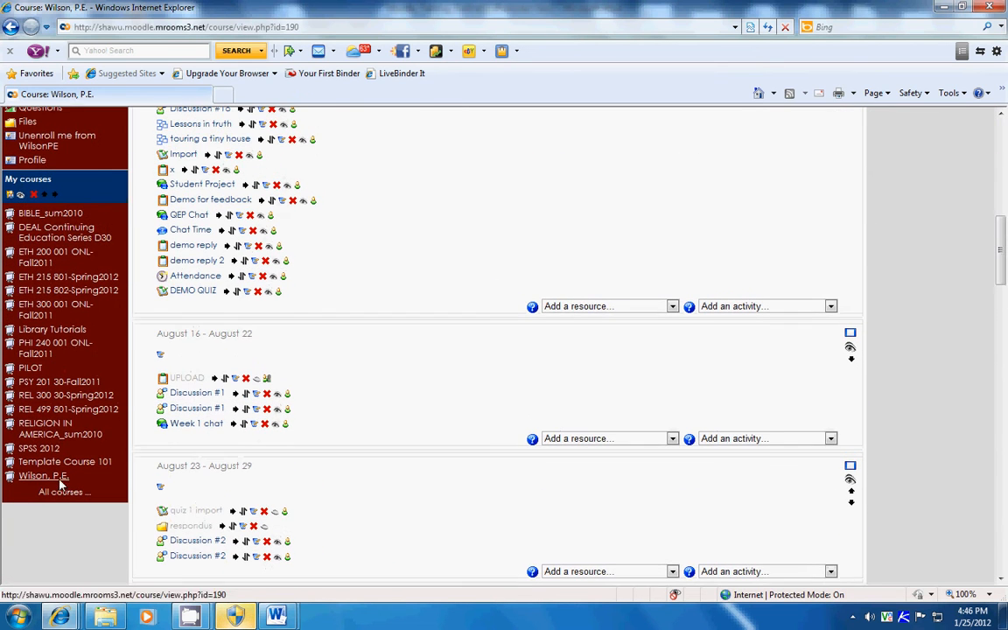
click(94, 410)
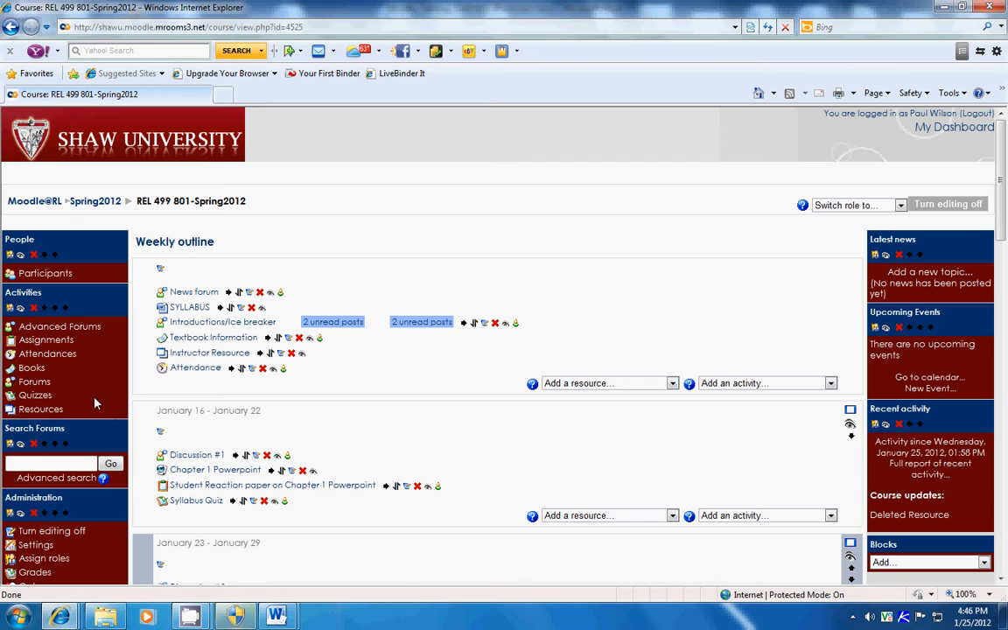
scroll(339, 420, down, 3)
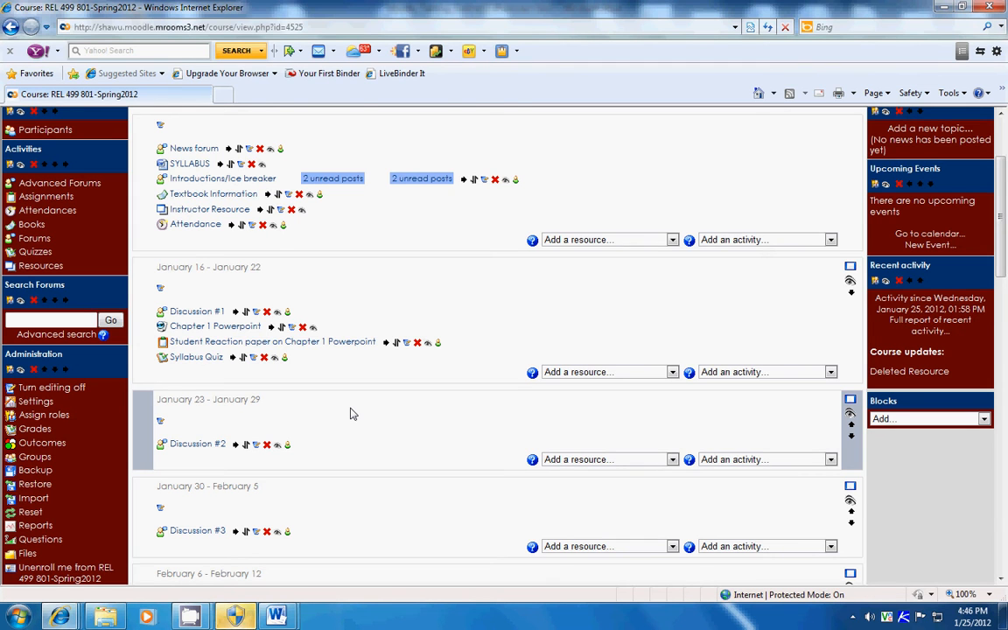
scroll(350, 413, down, 2)
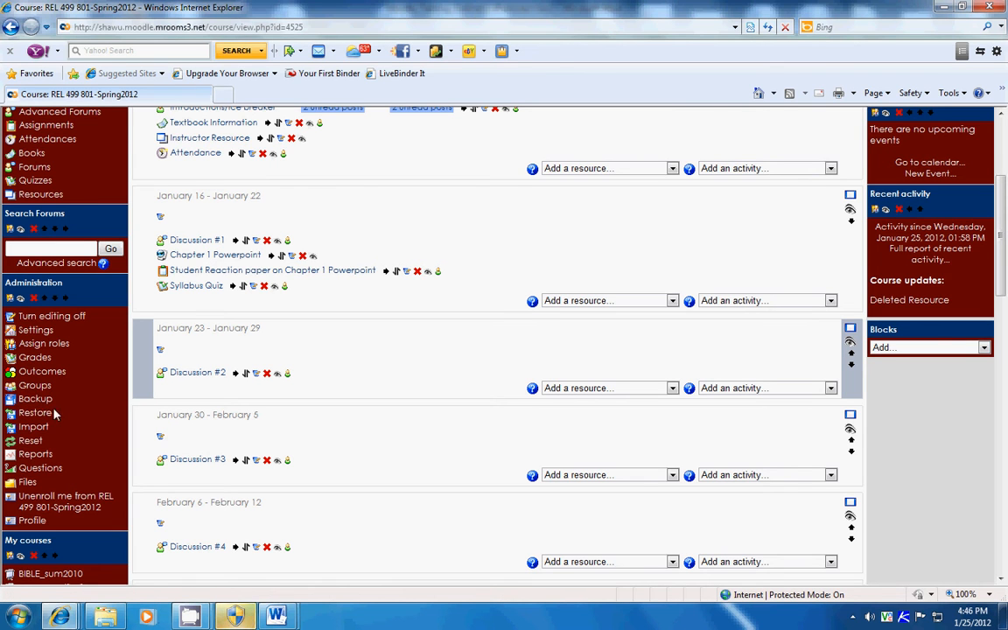
scroll(79, 405, up, 3)
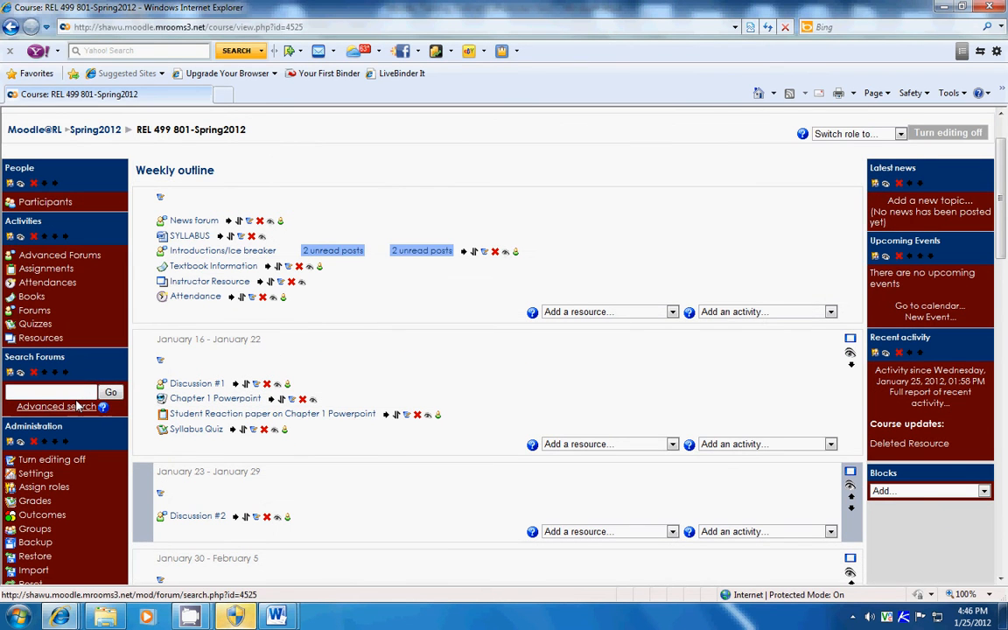
scroll(76, 405, down, 3)
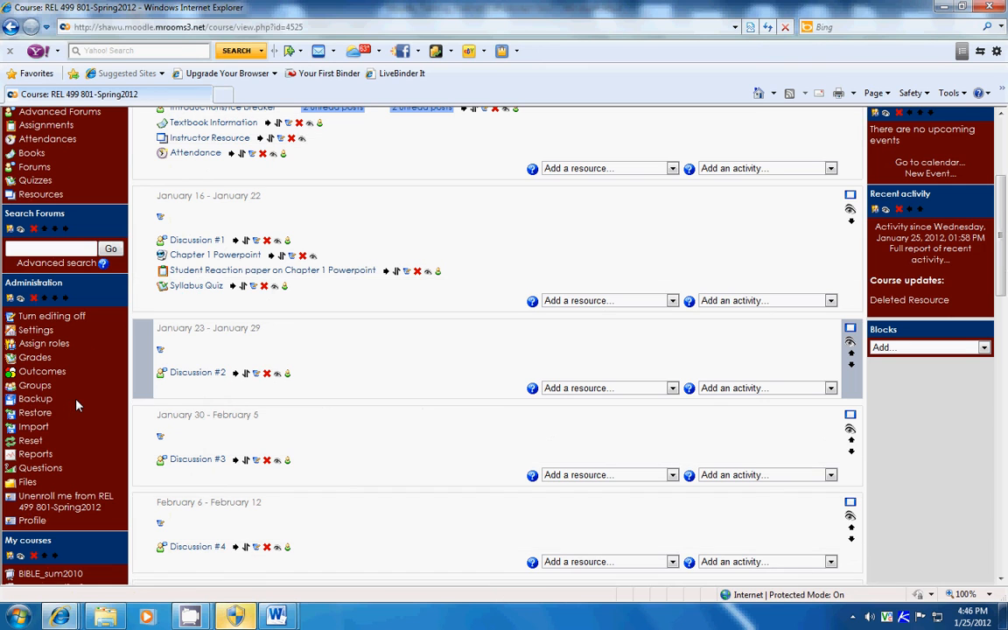
scroll(76, 405, down, 2)
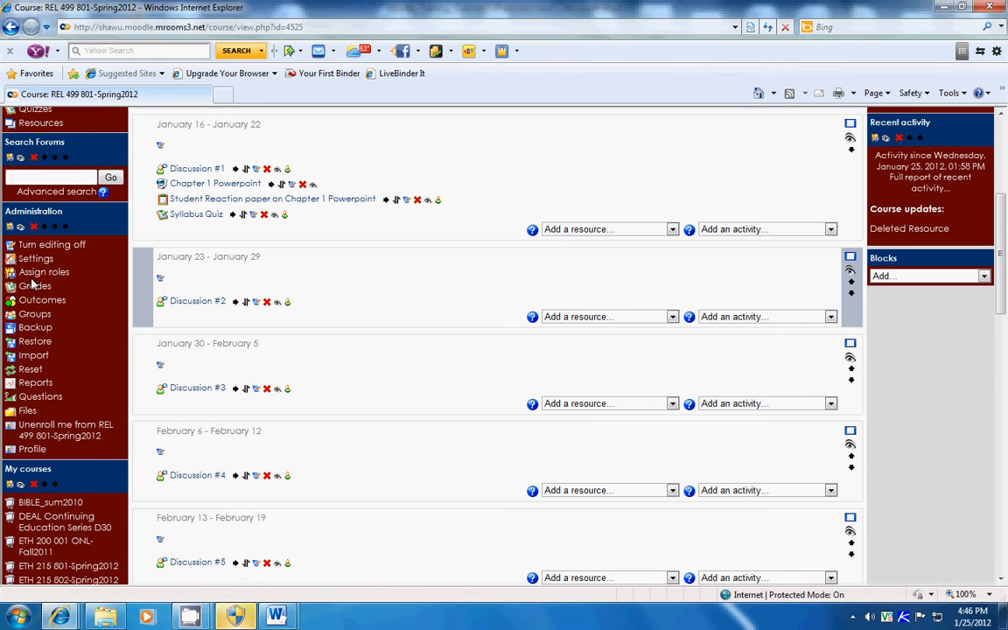
Choose Template Course 101 (TC101) as the source course on REL 499's import page.
click(32, 356)
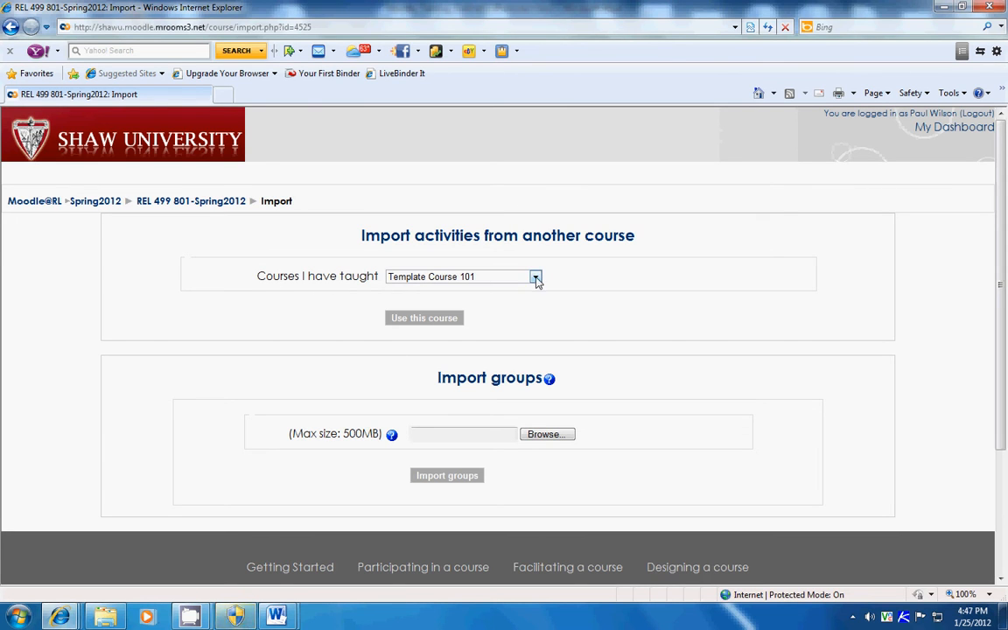
click(535, 278)
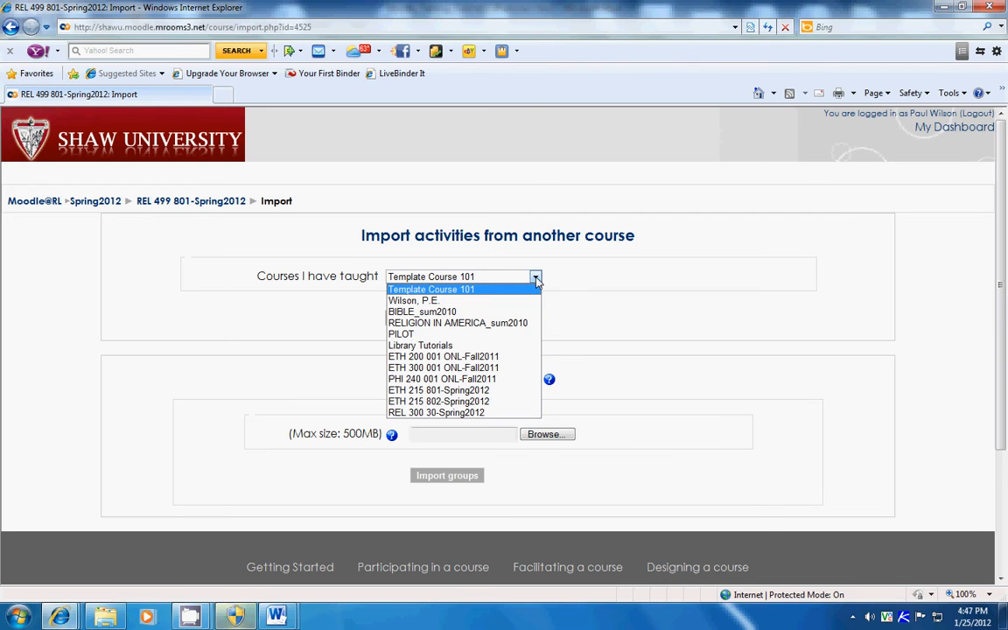
click(535, 278)
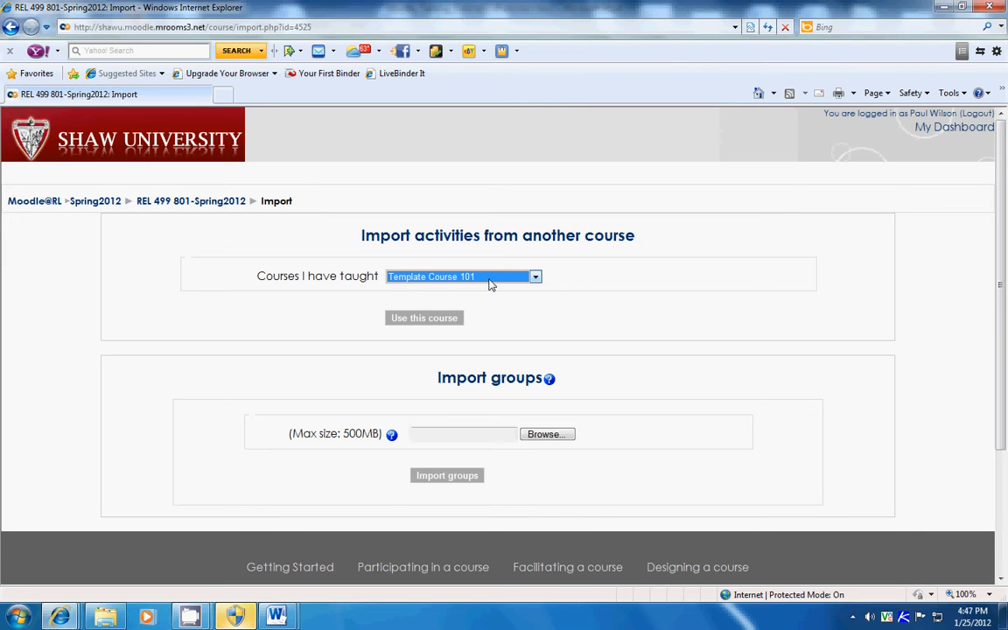
click(457, 320)
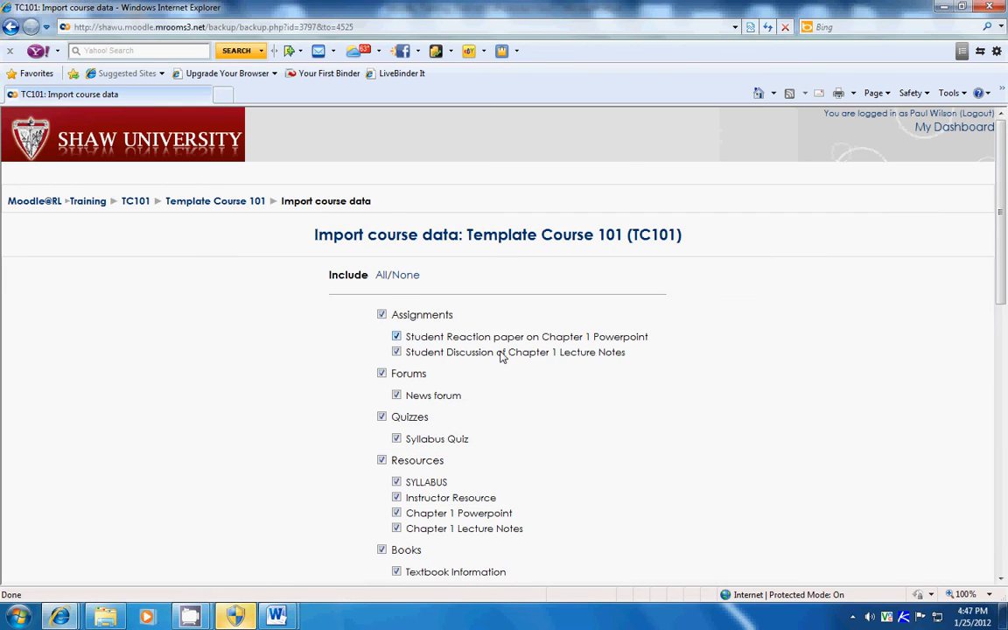
Exclude Assignments, Forums and Resources from the Template Course 101 import.
scroll(503, 359, down, 5)
scroll(515, 366, down, 8)
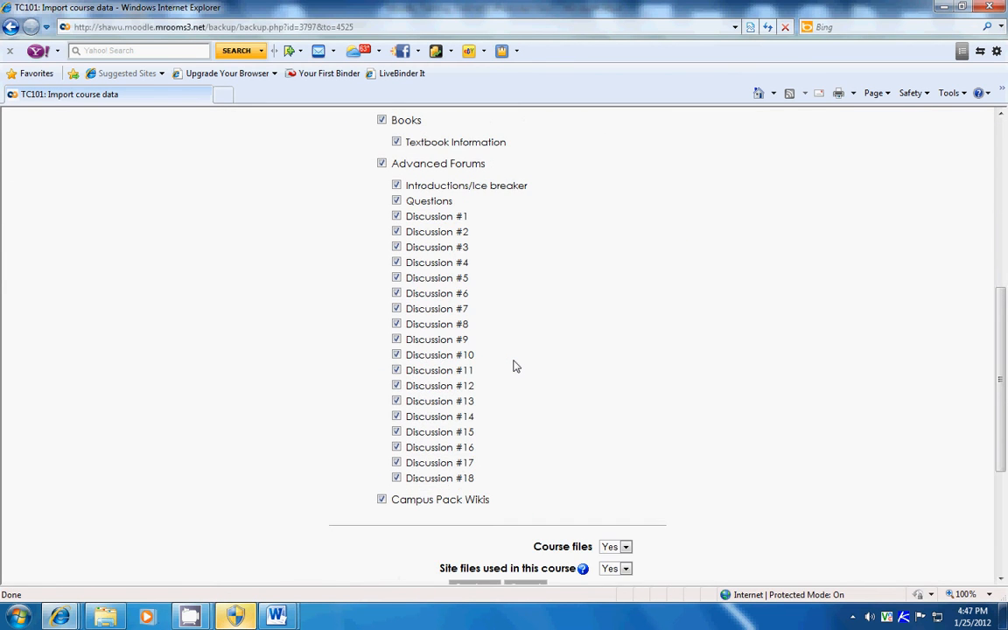
scroll(515, 366, up, 13)
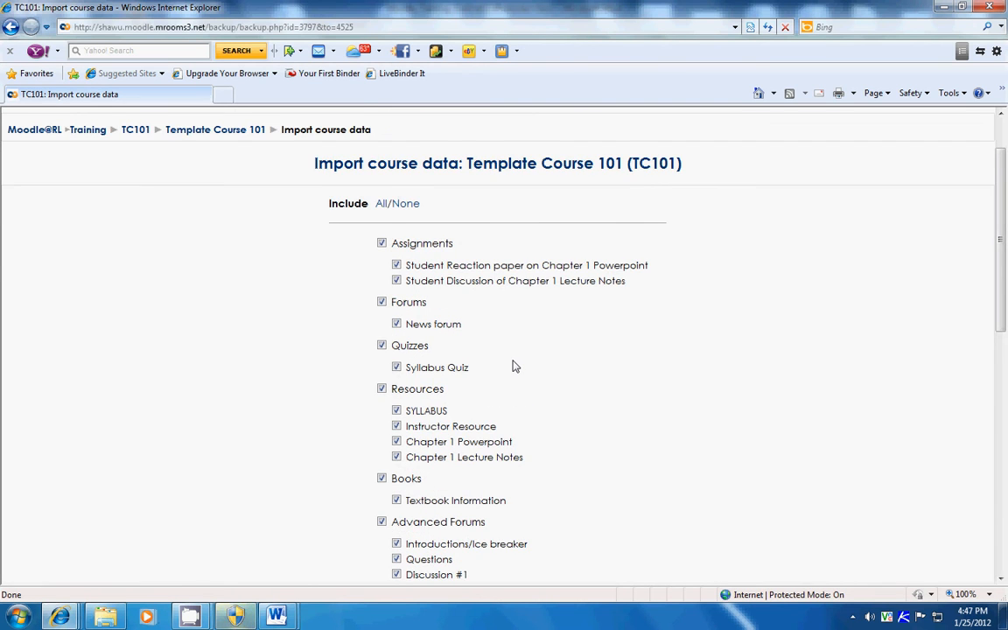
scroll(516, 366, down, 10)
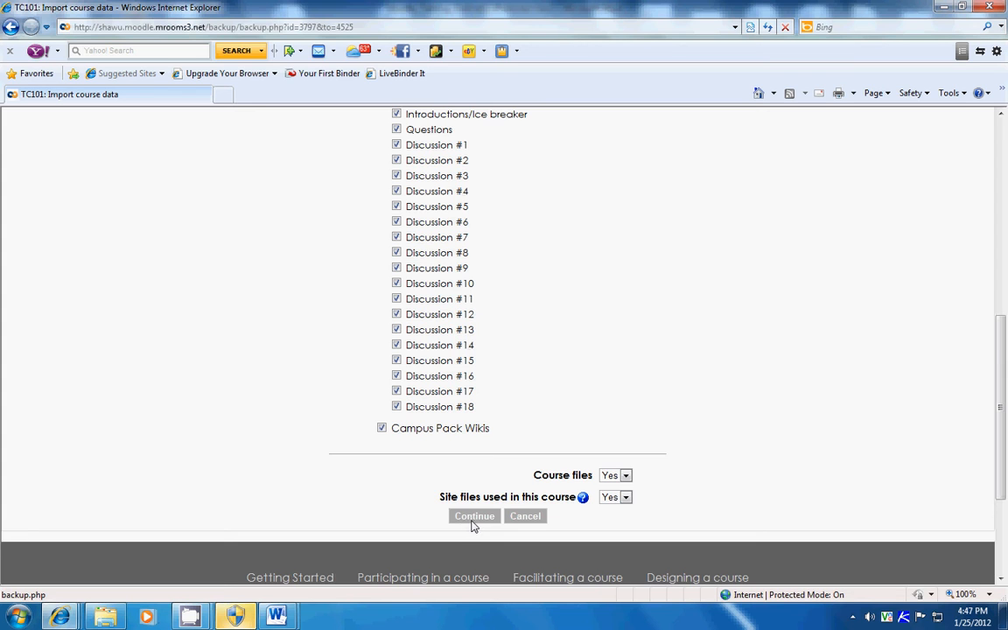
scroll(470, 525, up, 5)
scroll(470, 525, up, 1)
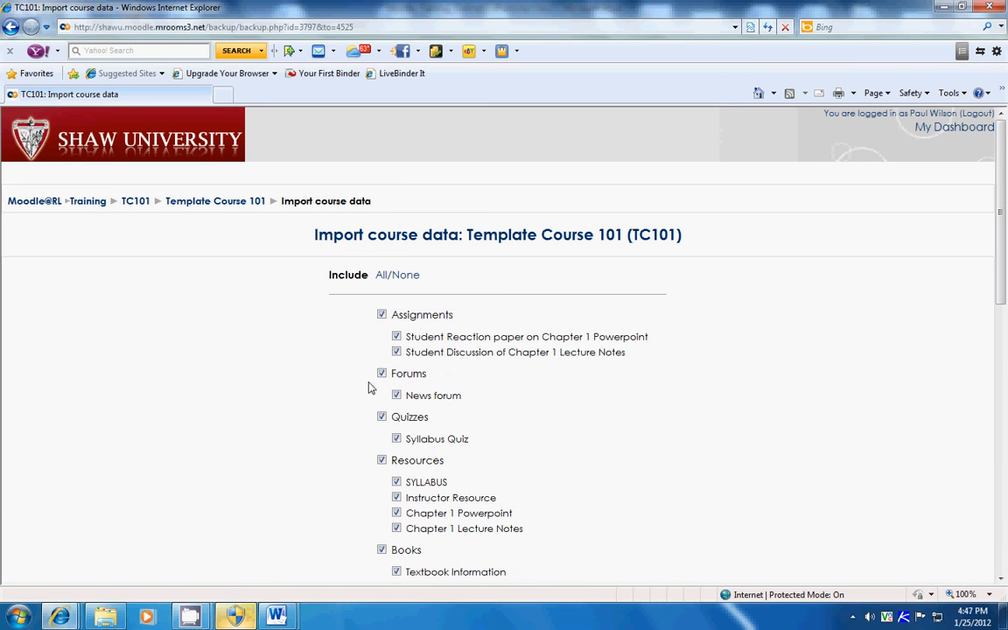
click(380, 314)
scroll(393, 411, down, 2)
scroll(395, 367, down, 1)
scroll(397, 353, up, 1)
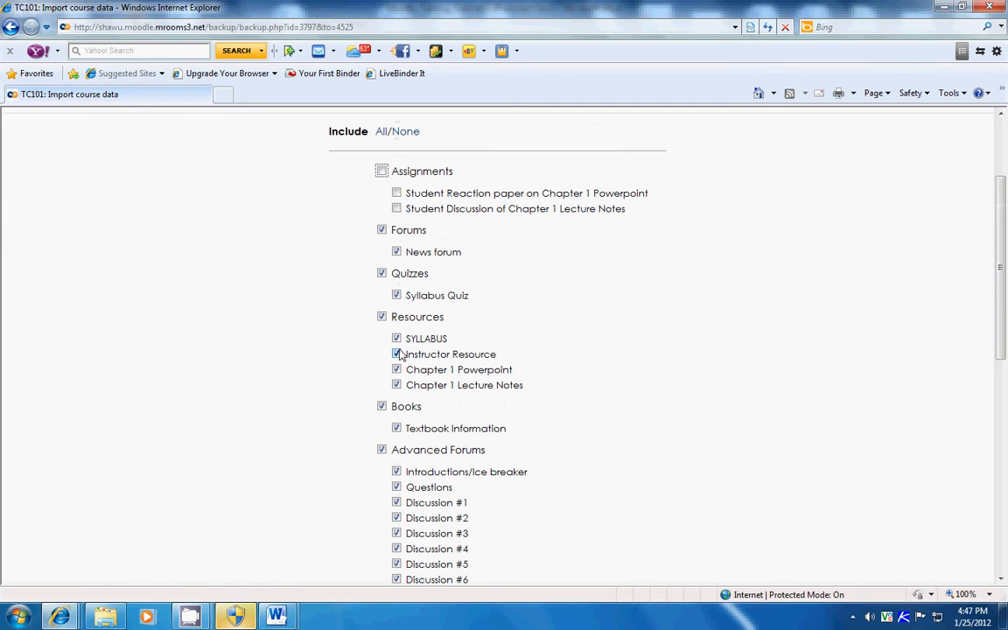
click(382, 231)
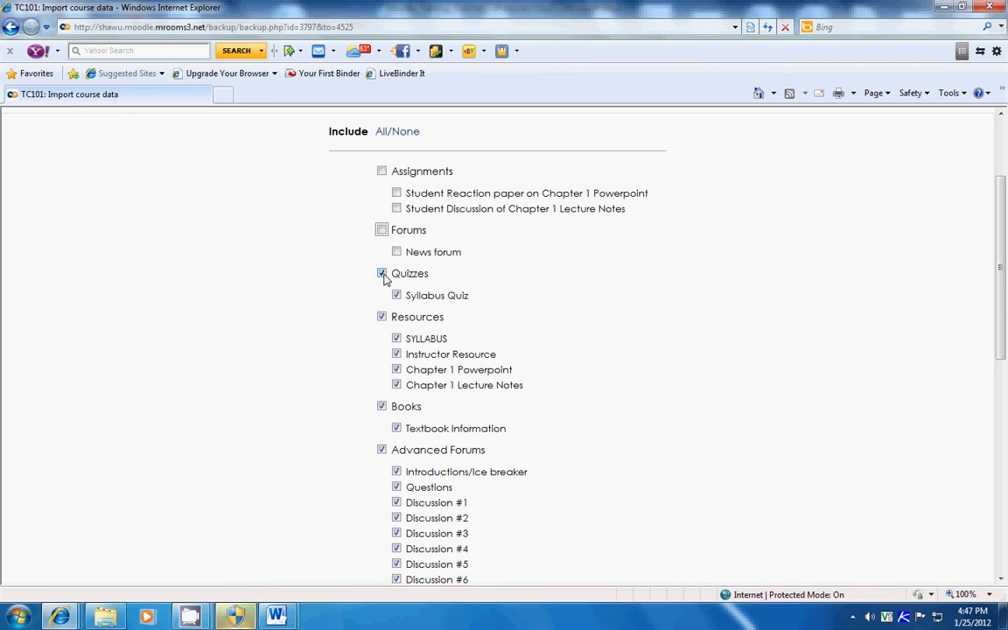
click(381, 317)
Also exclude Books, Advanced Forums and Campus Pack Wikis, keeping only Quizzes, and continue.
click(382, 406)
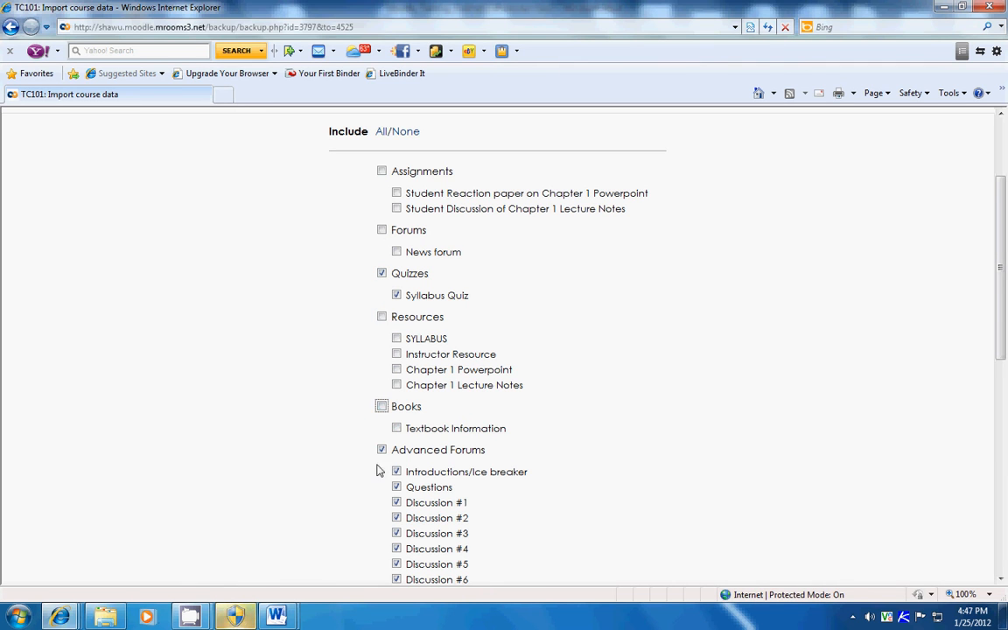
click(382, 449)
scroll(383, 481, down, 5)
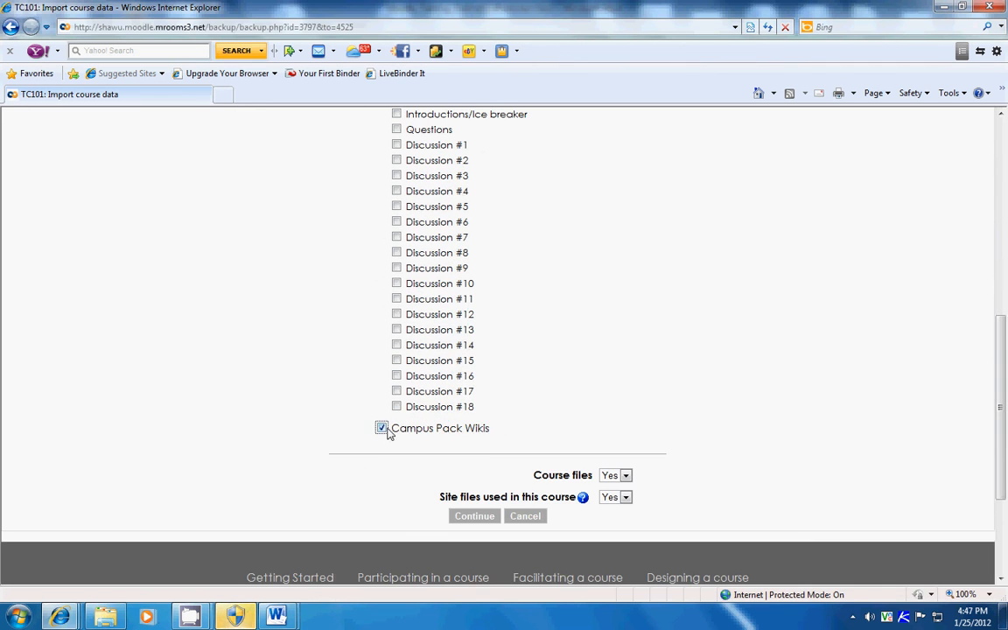
click(382, 428)
scroll(477, 477, up, 6)
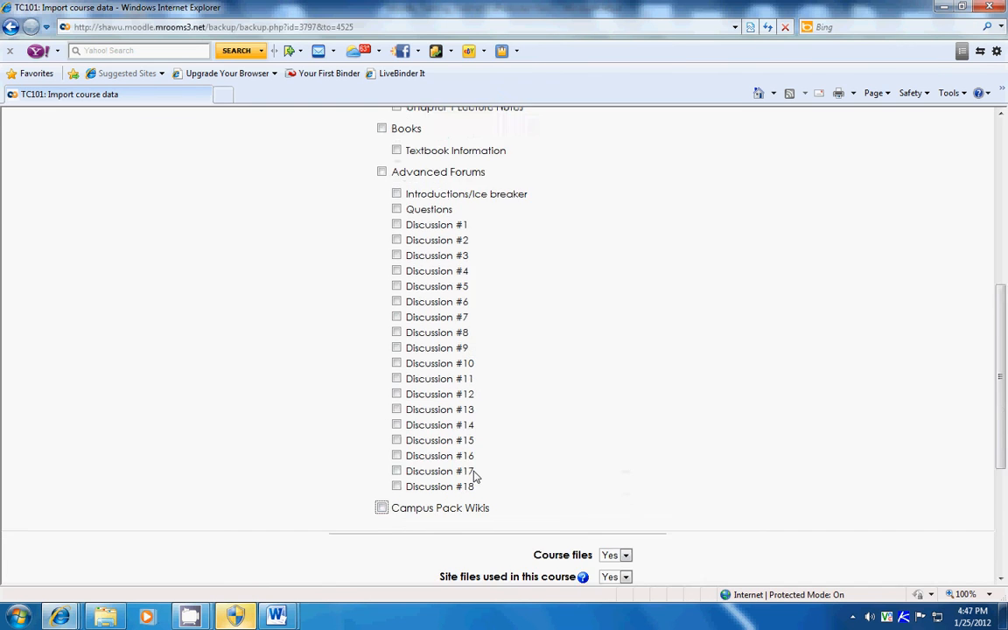
scroll(478, 477, down, 6)
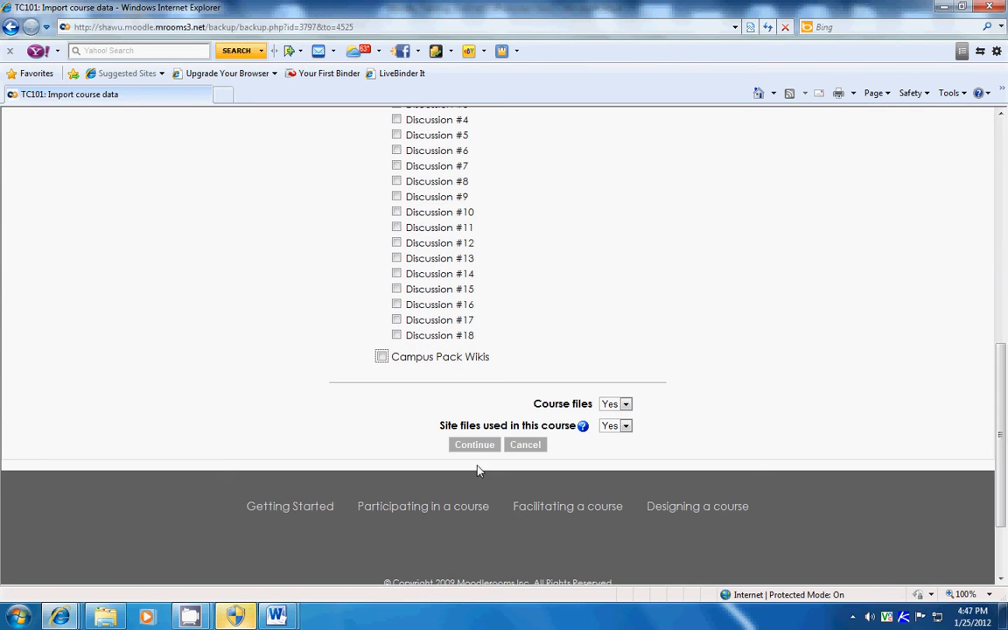
click(474, 445)
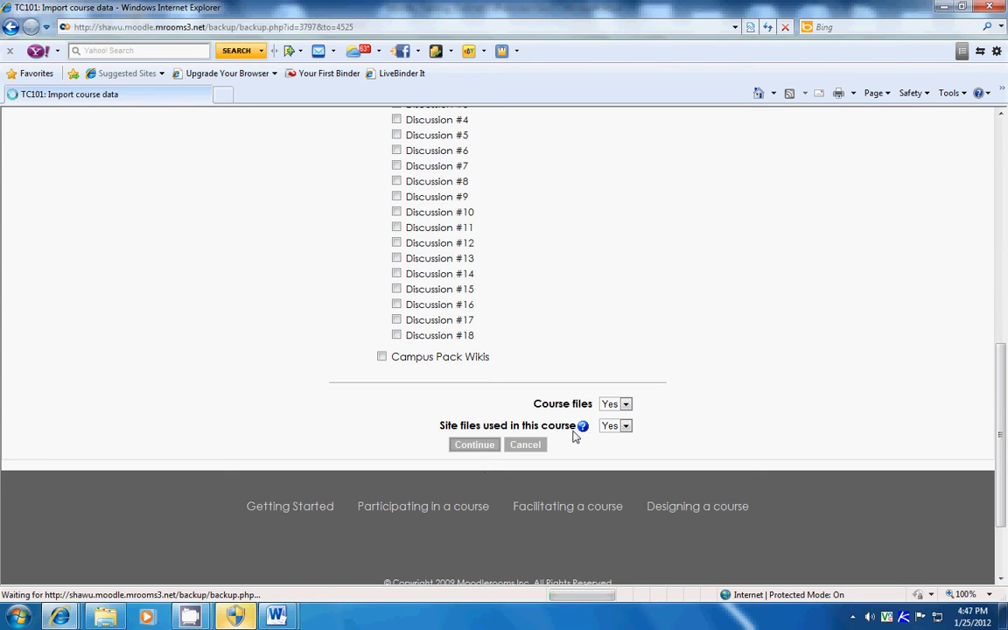
scroll(569, 432, down, 5)
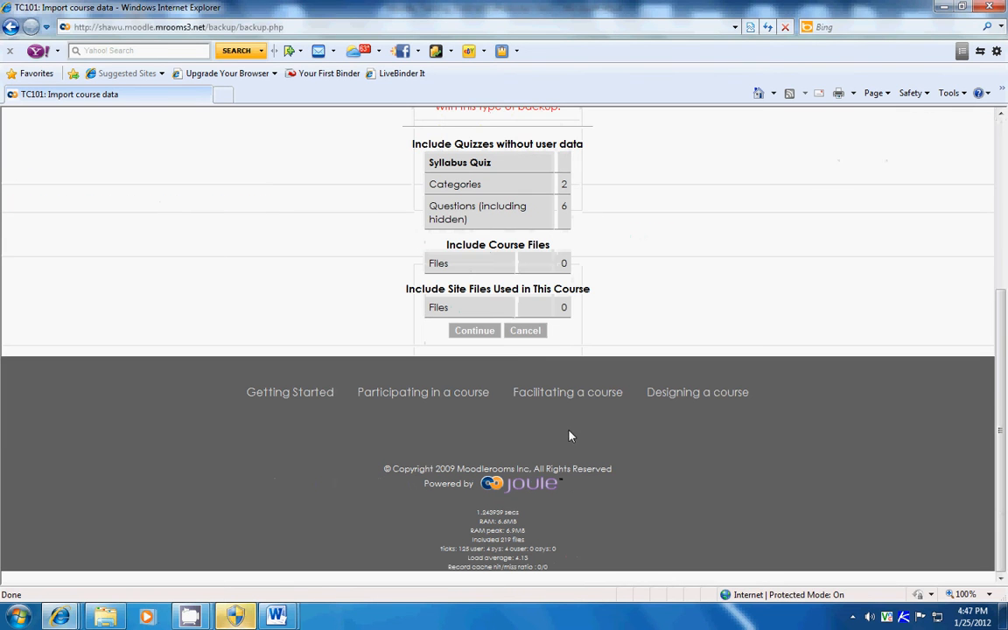
Confirm the Syllabus Quiz import and continue until it appears in REL 499's week one.
click(490, 333)
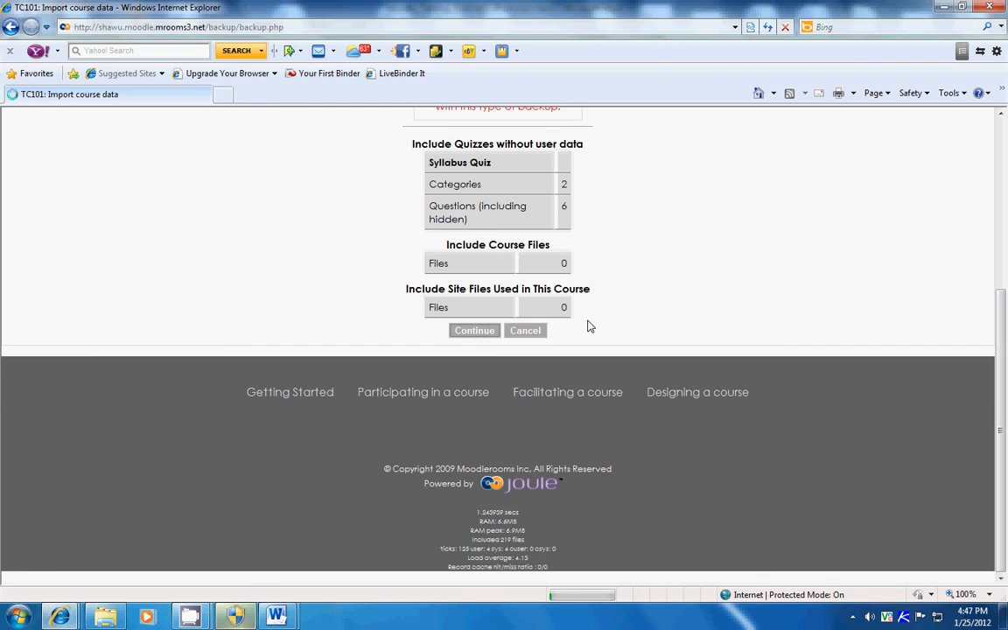
scroll(574, 365, down, 5)
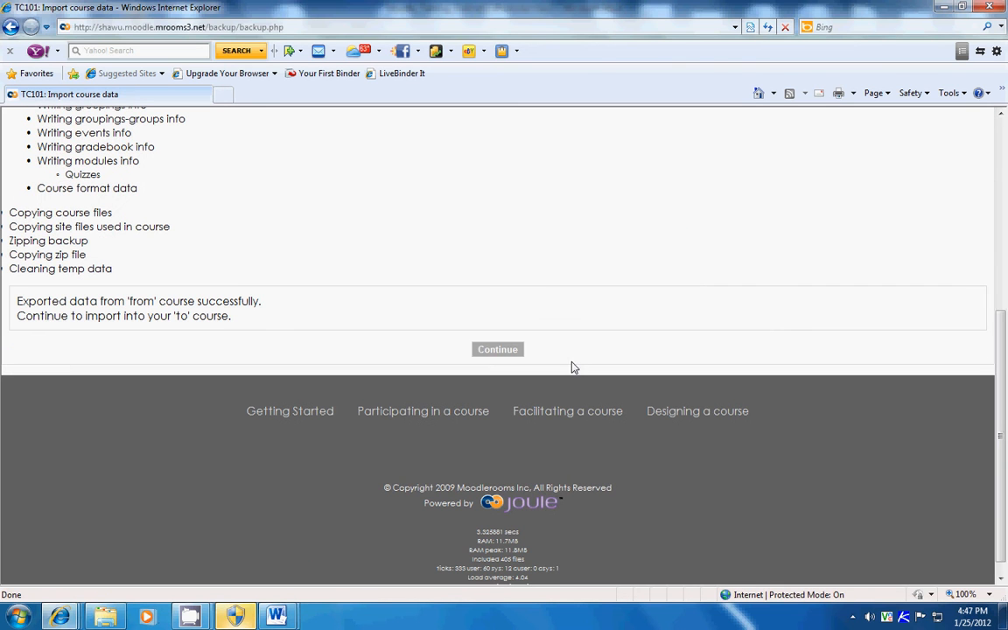
click(498, 352)
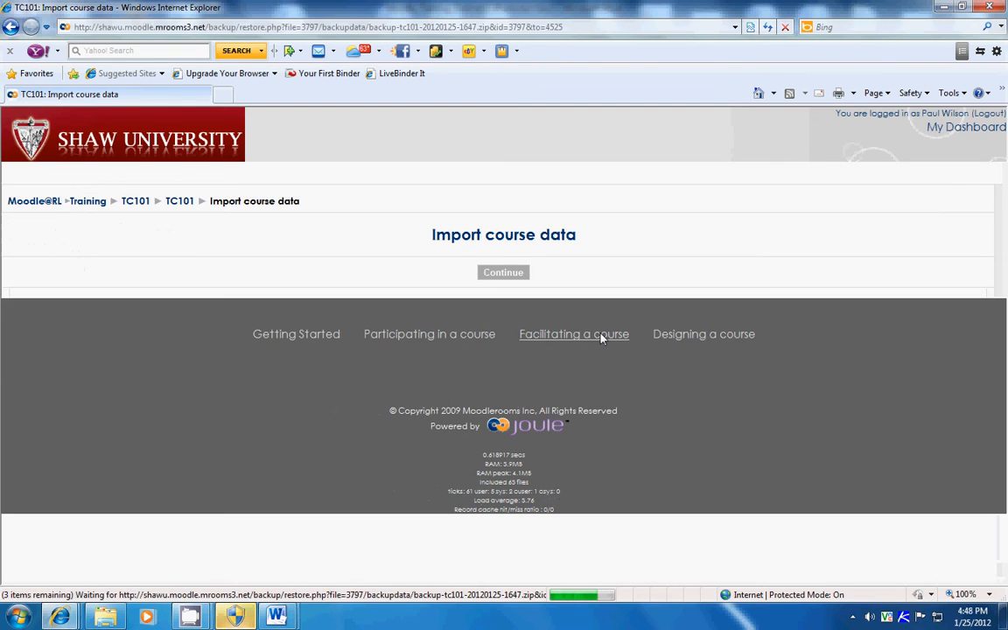
click(492, 272)
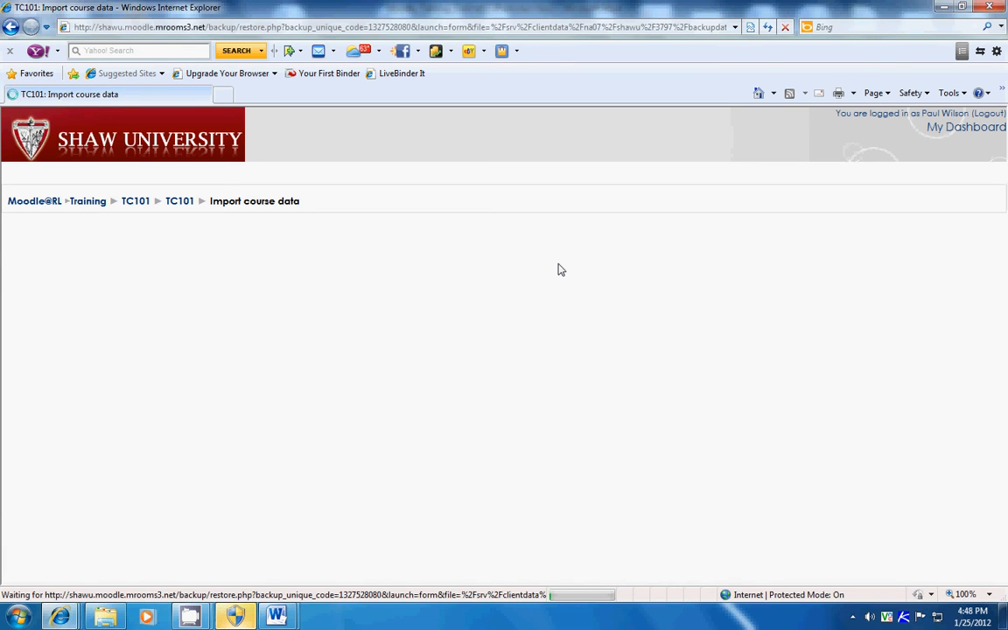
scroll(546, 289, down, 5)
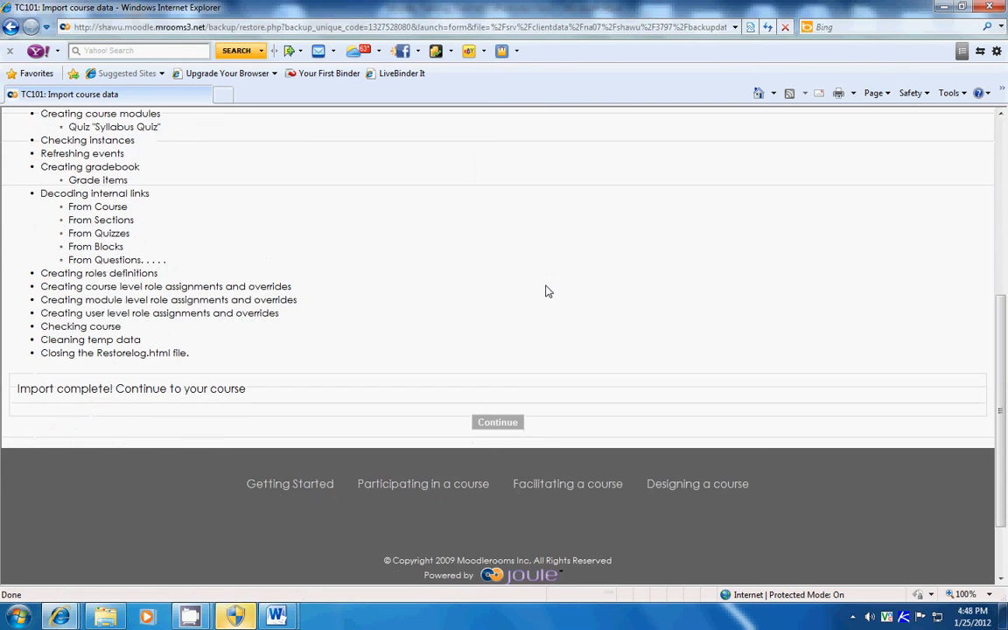
click(520, 422)
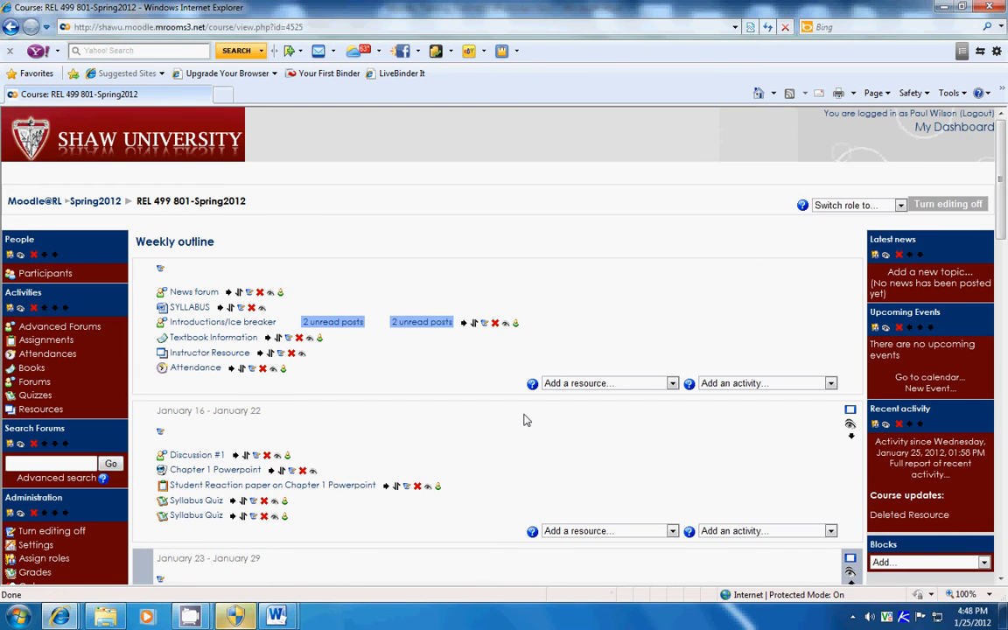
Scroll through REL 499's weekly outline, then open the course Backup page.
scroll(523, 419, down, 3)
scroll(524, 419, up, 3)
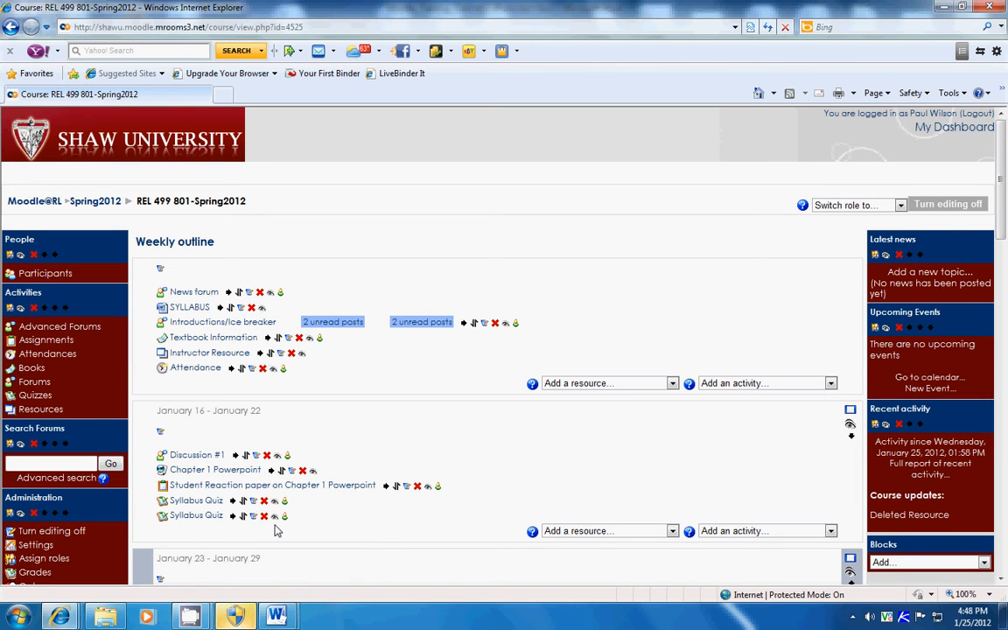
scroll(349, 516, down, 5)
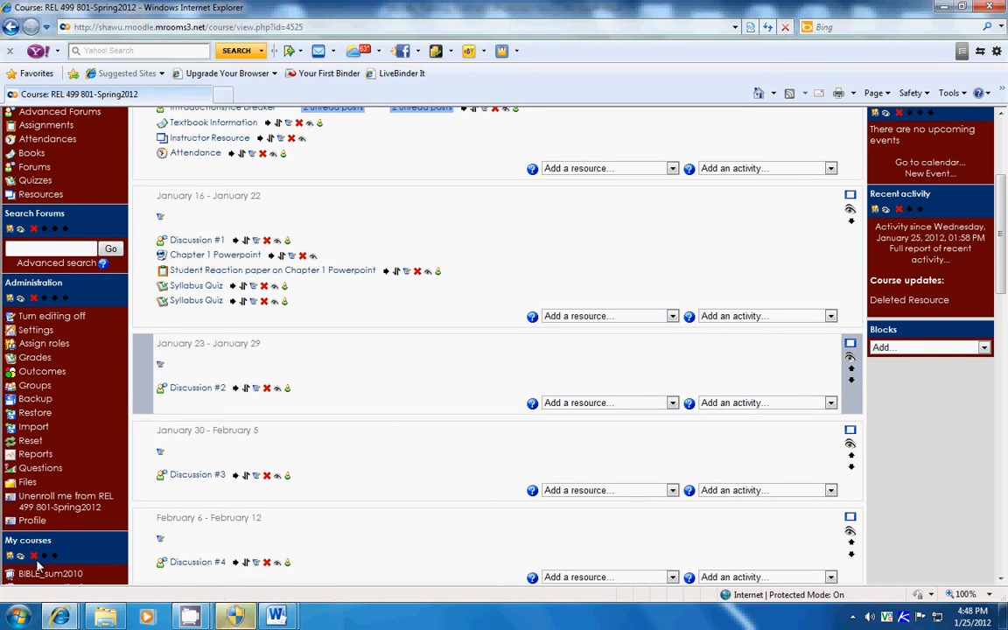
click(35, 400)
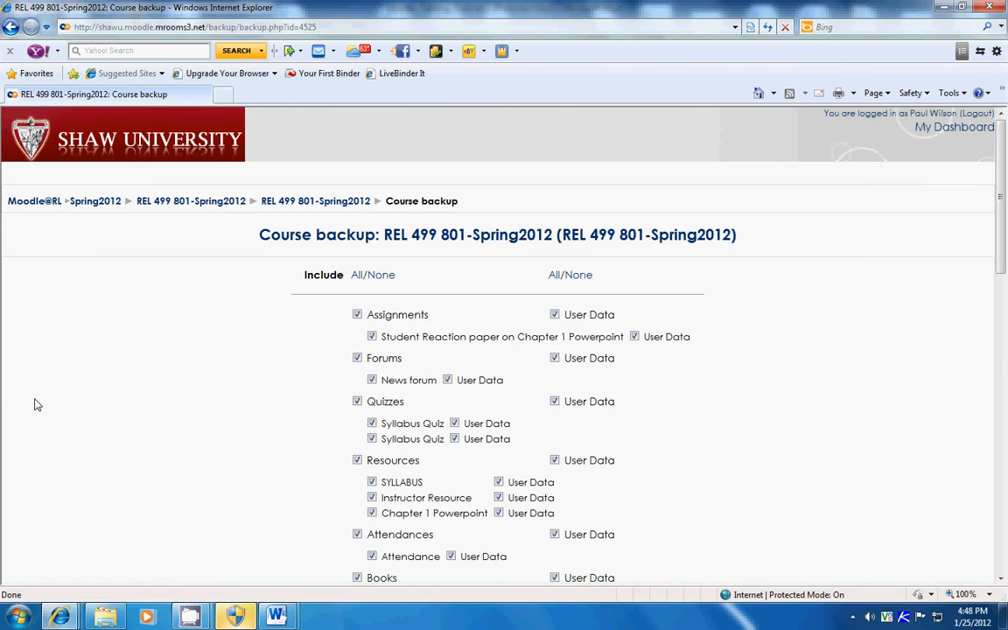
Run the REL 499 backup with default options, including users, course files and 13 role assignments.
scroll(626, 286, down, 3)
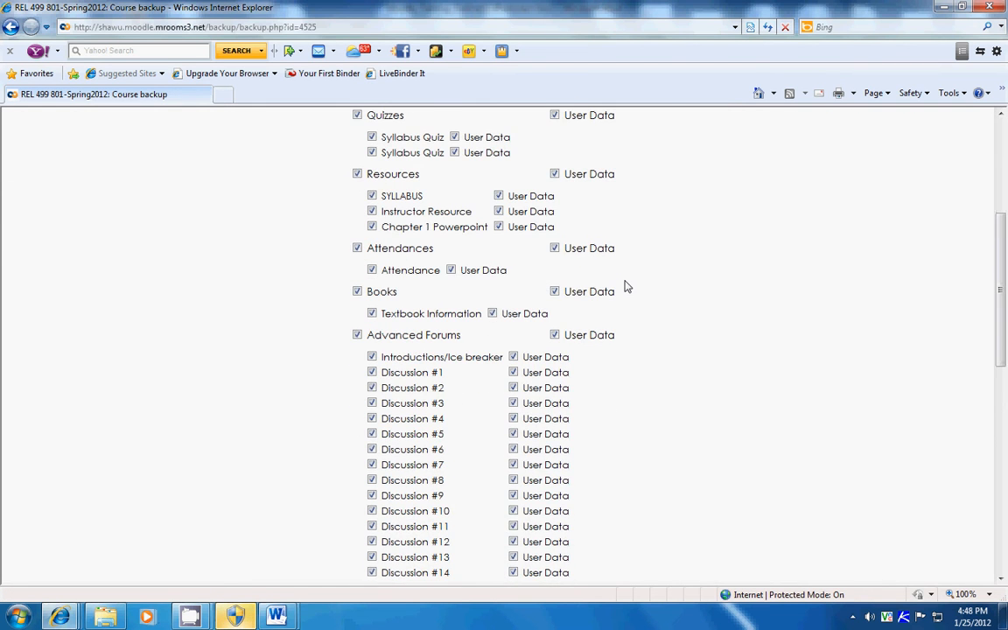
scroll(626, 286, down, 2)
scroll(625, 286, down, 2)
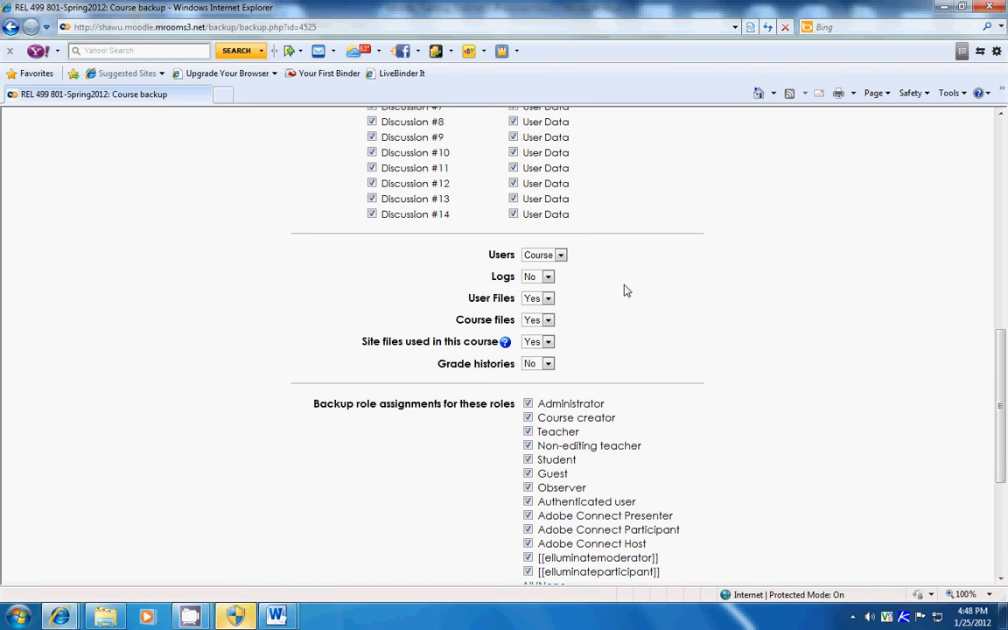
scroll(626, 290, down, 2)
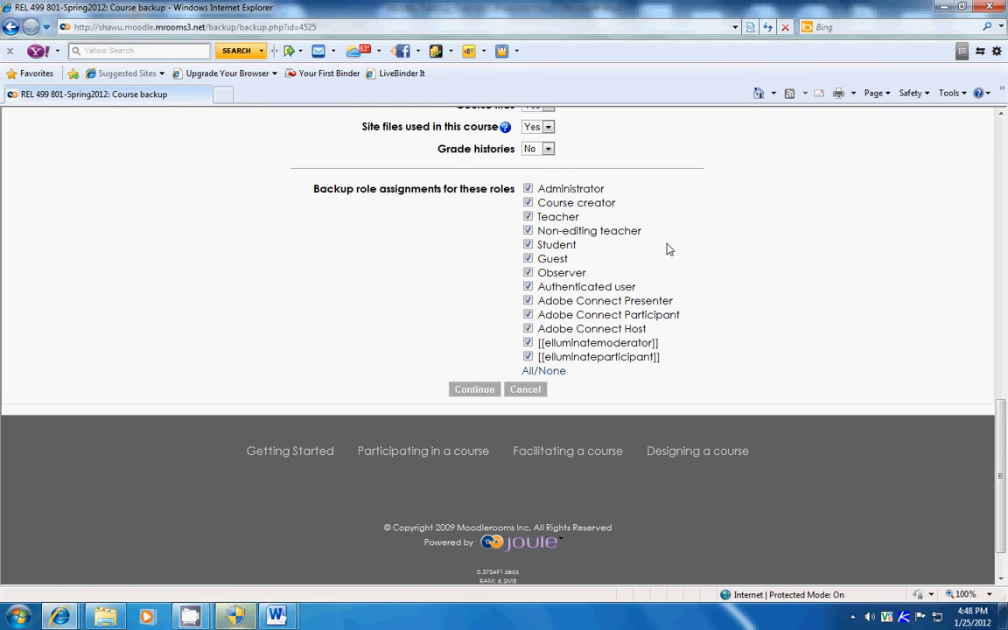
click(466, 394)
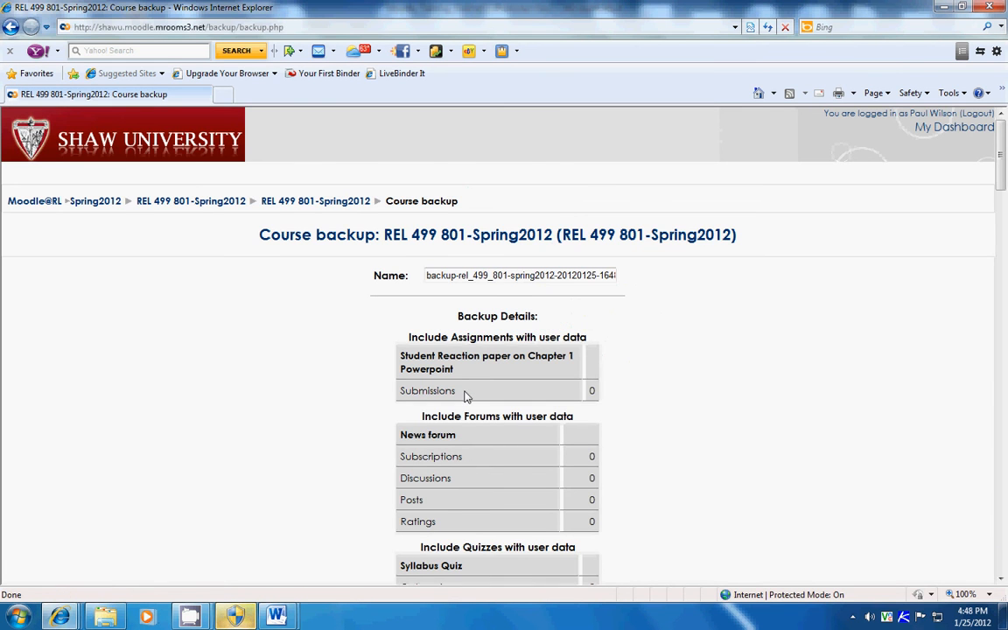
scroll(466, 397, down, 3)
scroll(467, 396, down, 10)
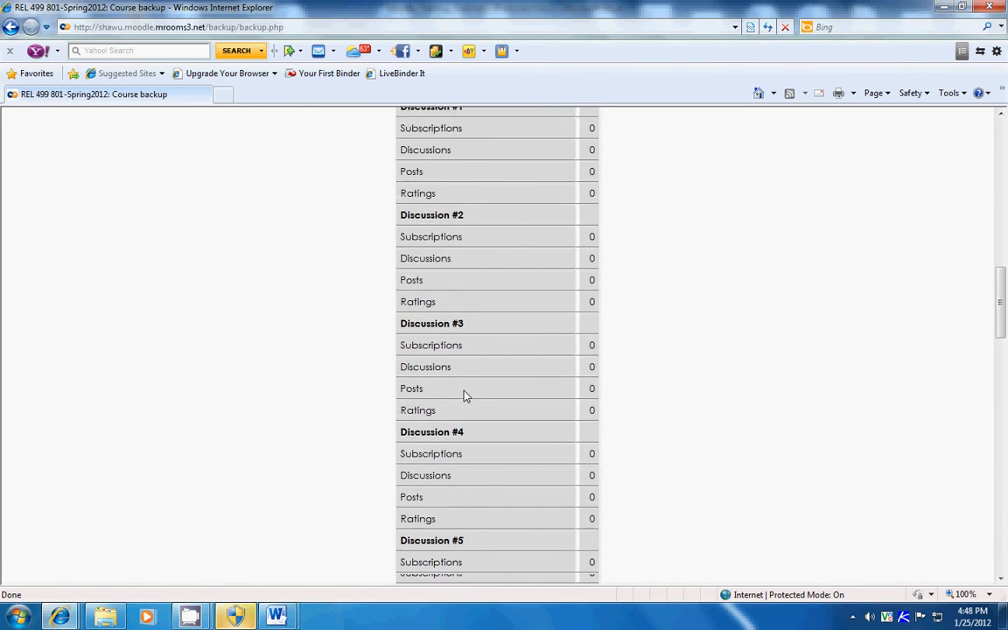
scroll(466, 396, down, 15)
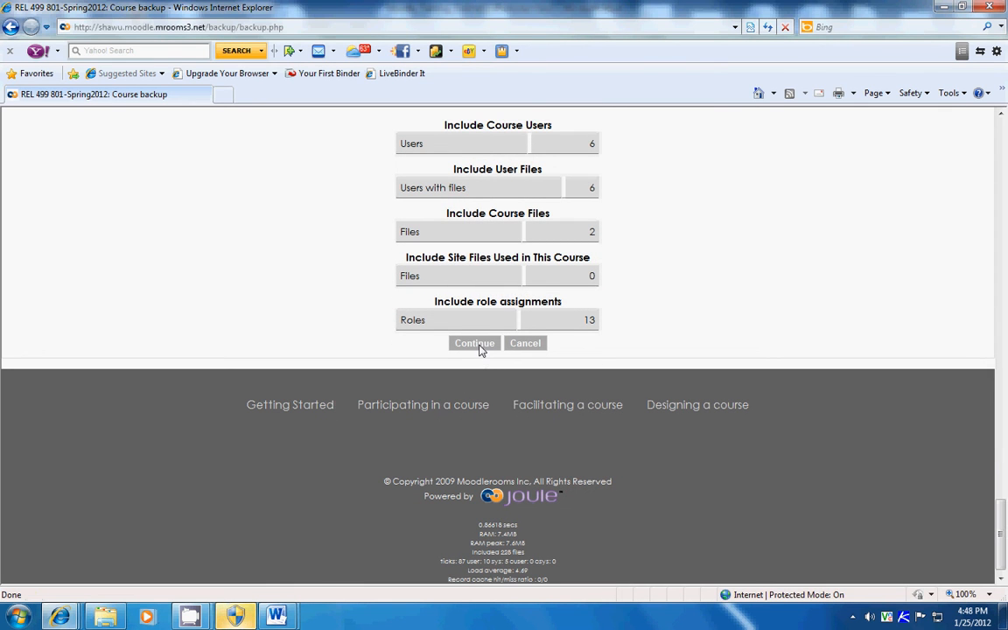
click(475, 345)
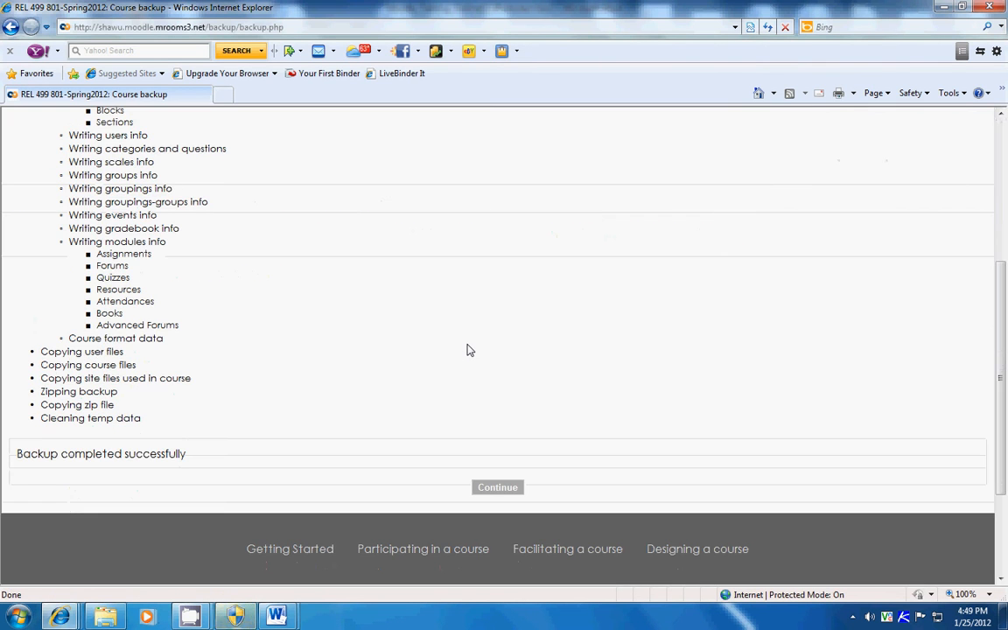
click(488, 489)
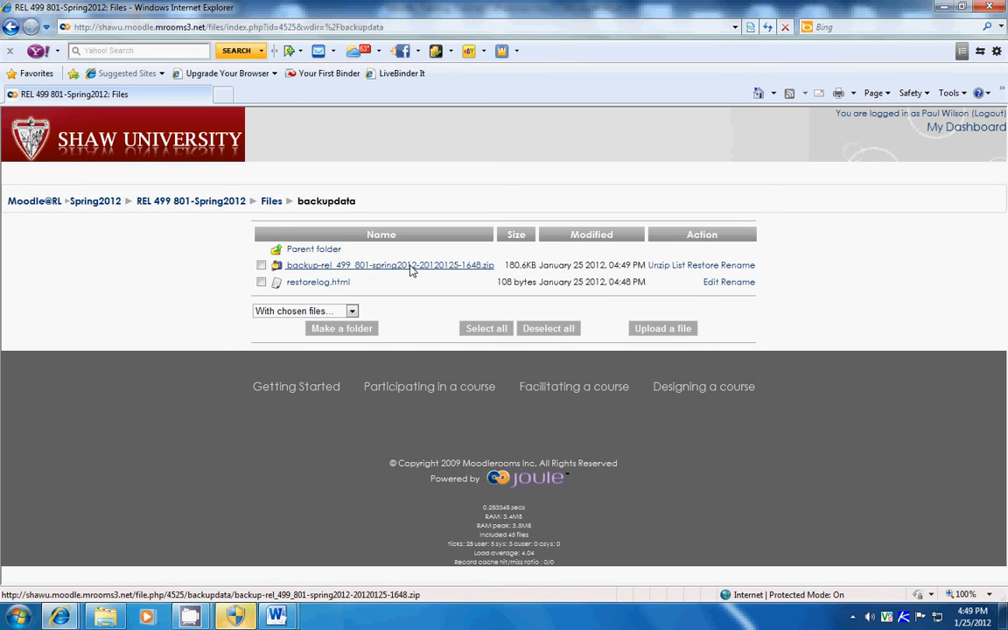
click(409, 267)
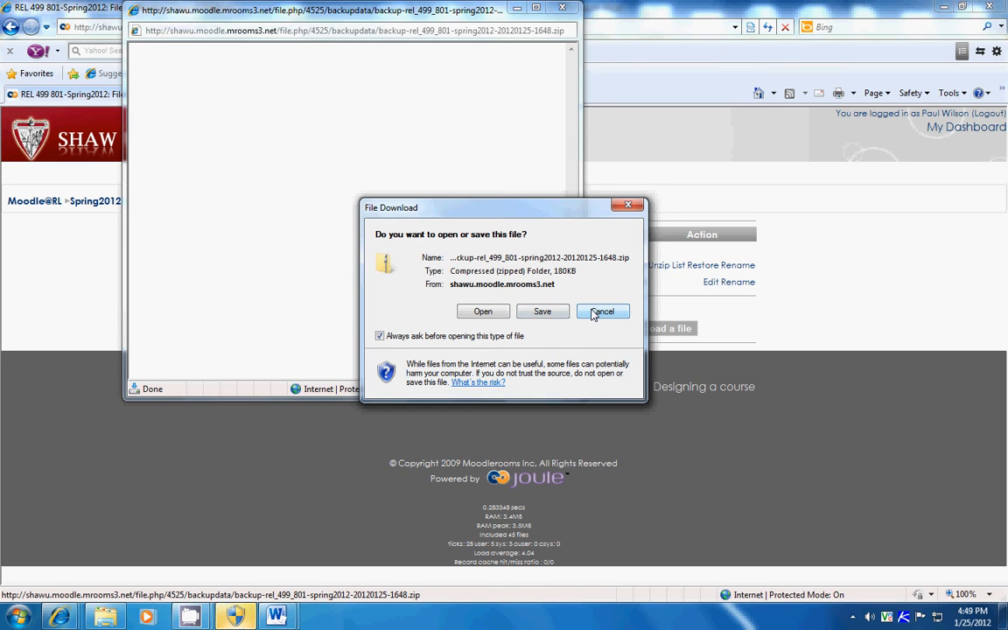
Save the backup zip to the Desktop, close the download window and minimize Internet Explorer.
click(541, 312)
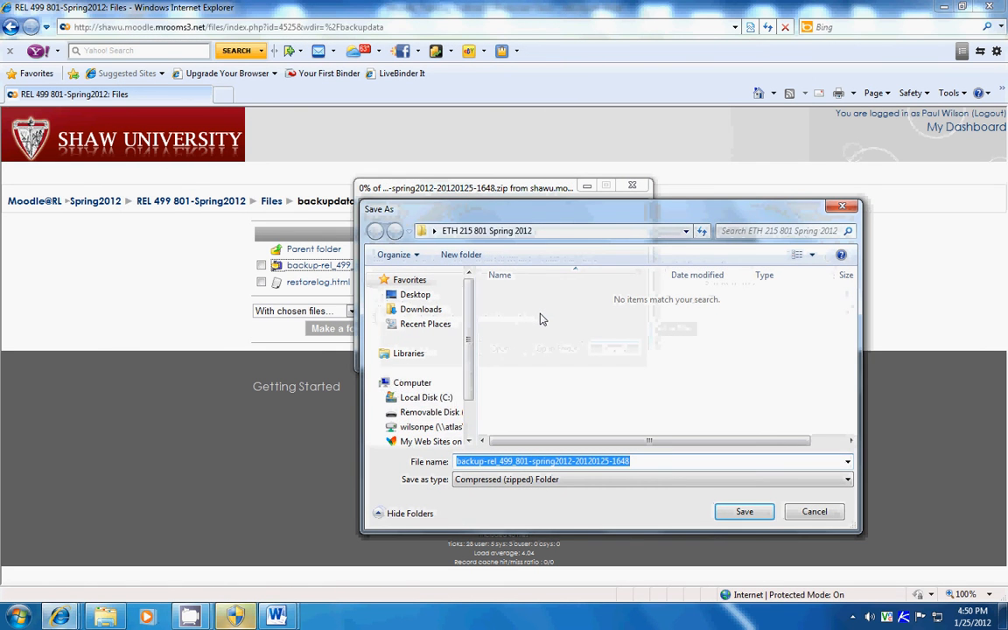
click(415, 297)
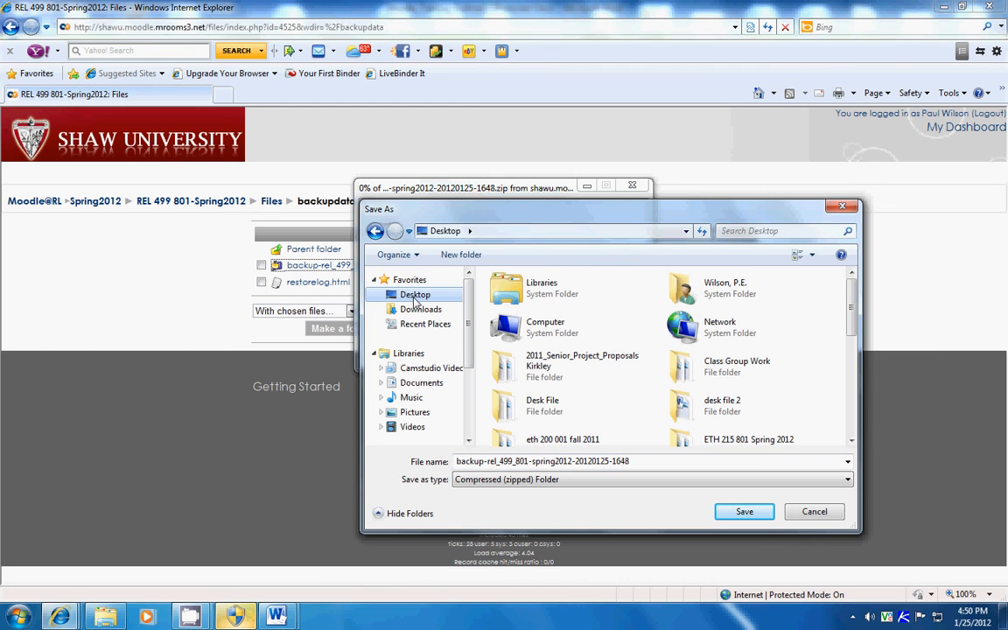
click(745, 512)
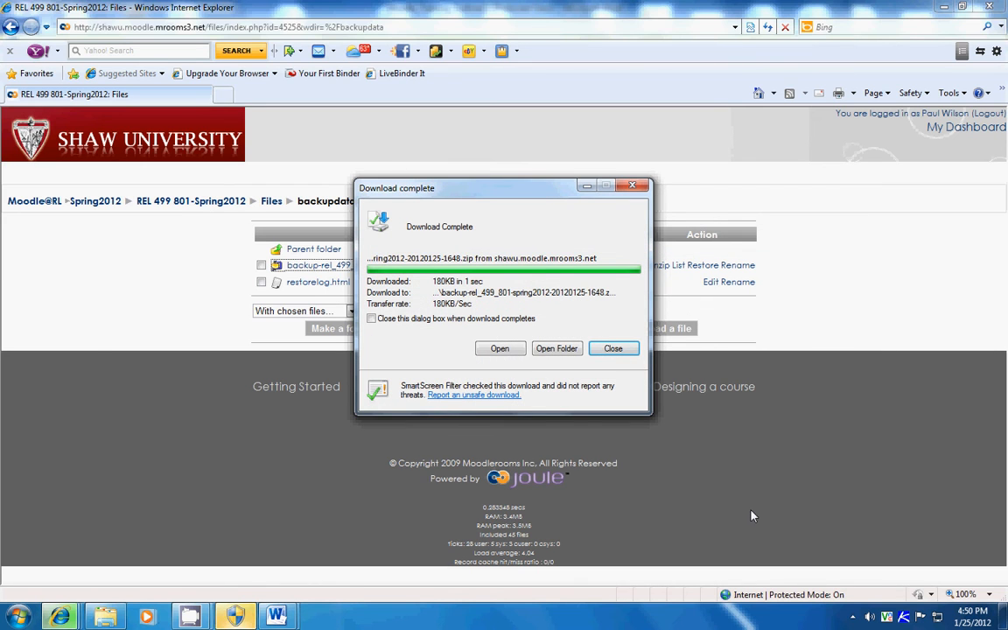
click(613, 349)
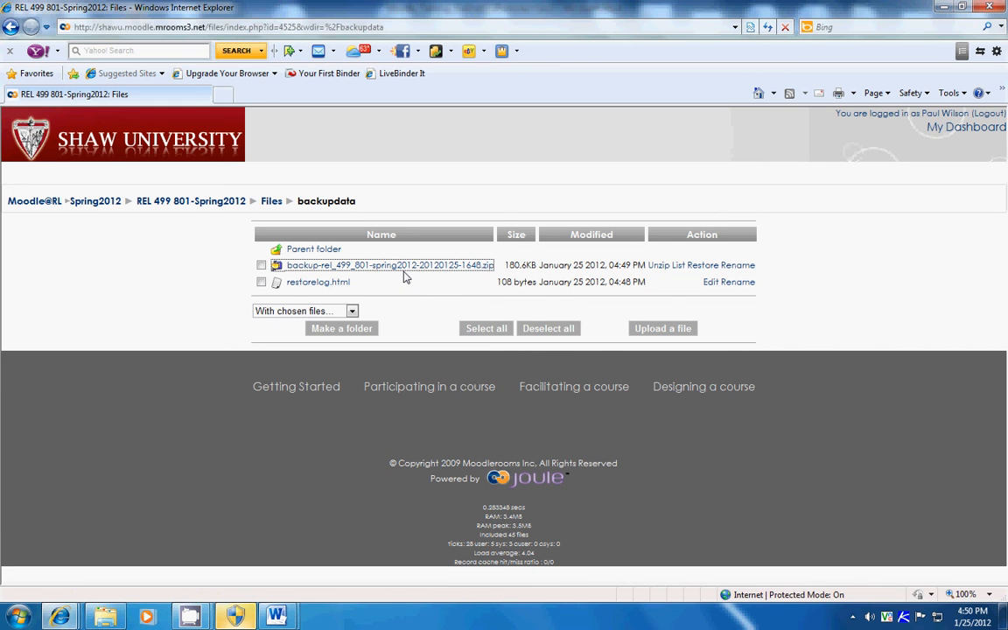
click(945, 11)
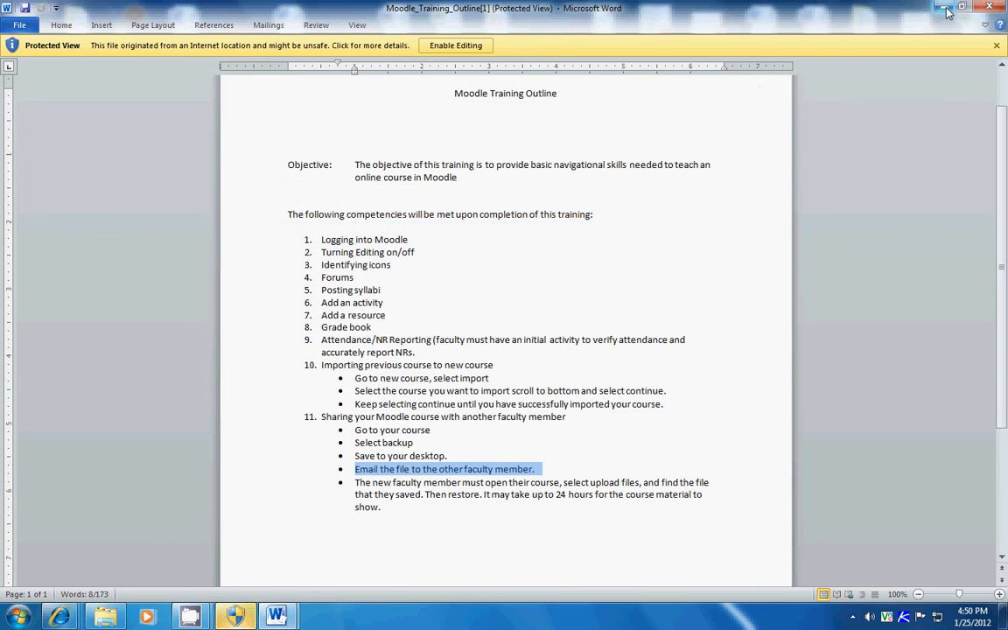
Minimize the Moodle_Training_Outline document to reveal the backup zip on the desktop.
click(945, 8)
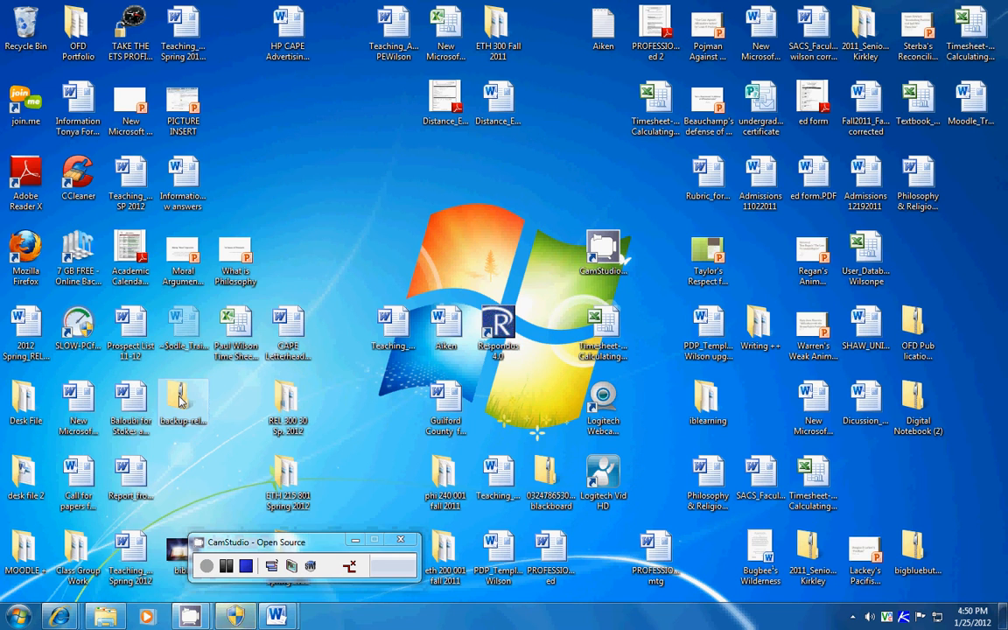
Send the backup-rel_499 zip on the desktop to a mail recipient through Send to.
right_click(179, 400)
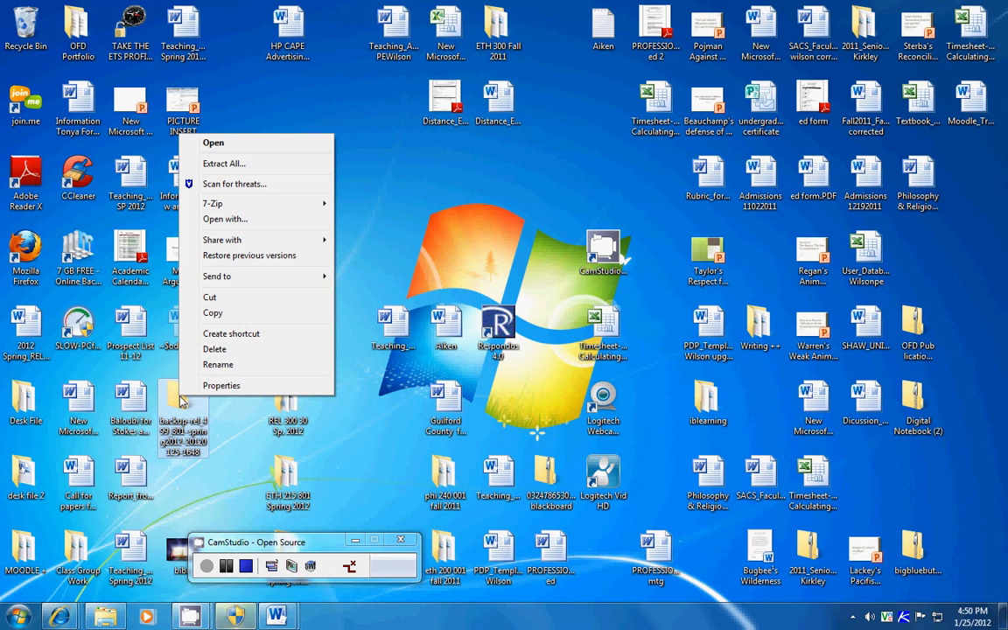
mouse_move(211, 280)
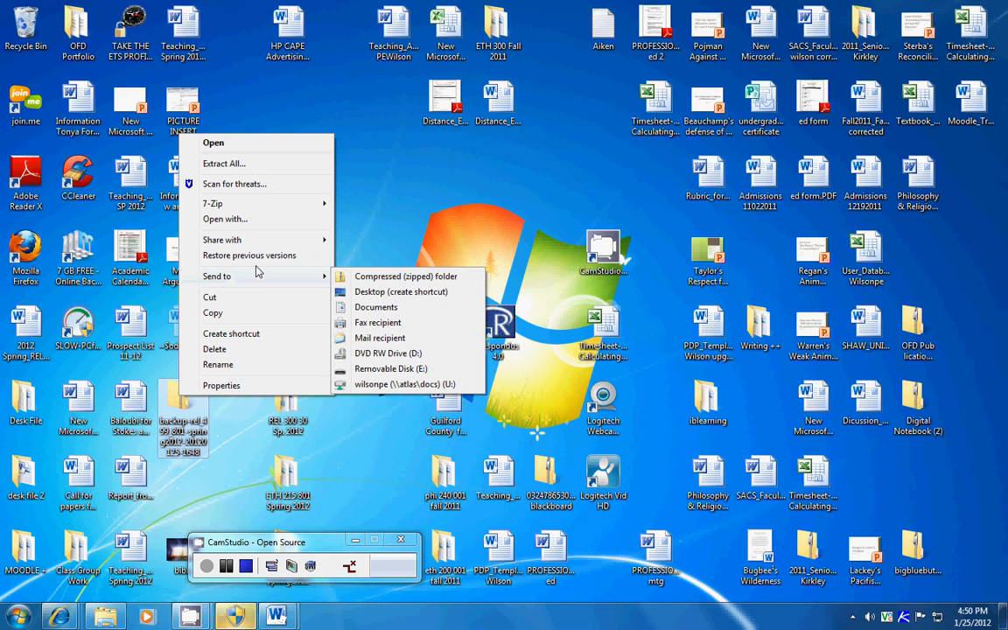
mouse_move(298, 277)
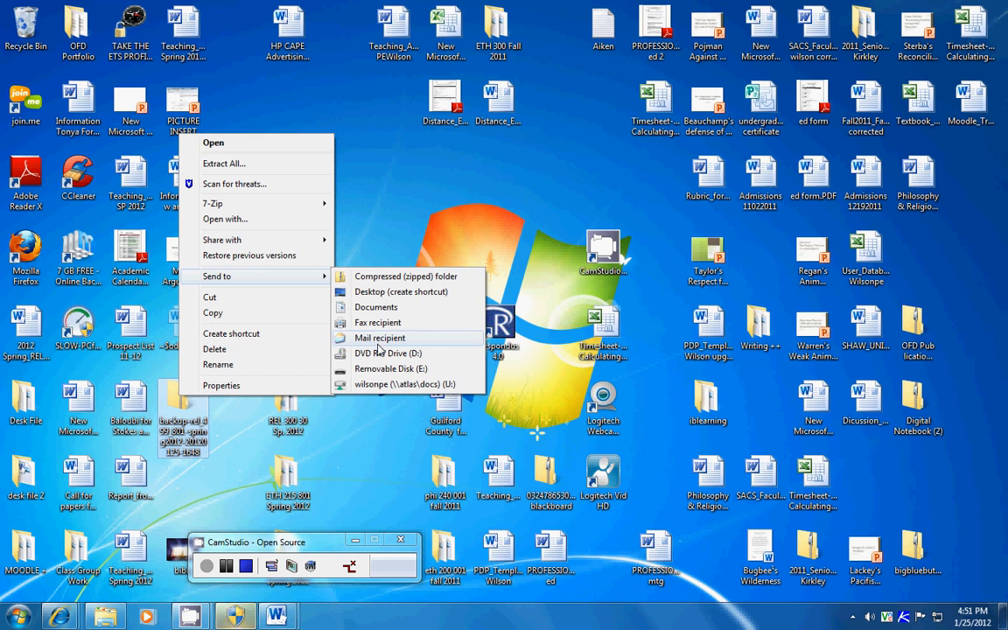
click(357, 435)
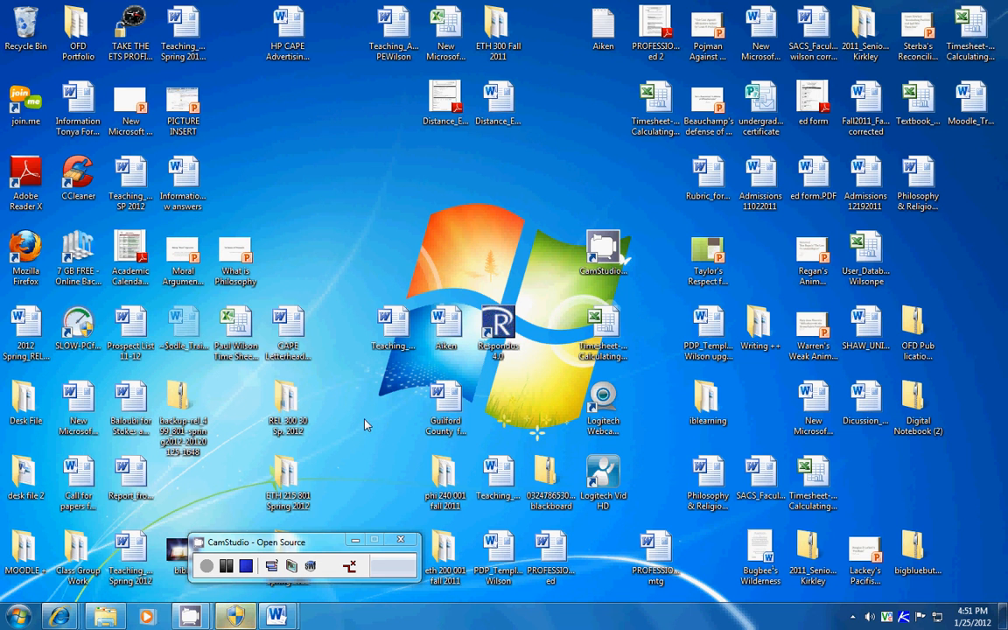
Bring the REL 499 files page back up and return to the REL 499 801-Spring2012 weekly outline.
mouse_move(59, 618)
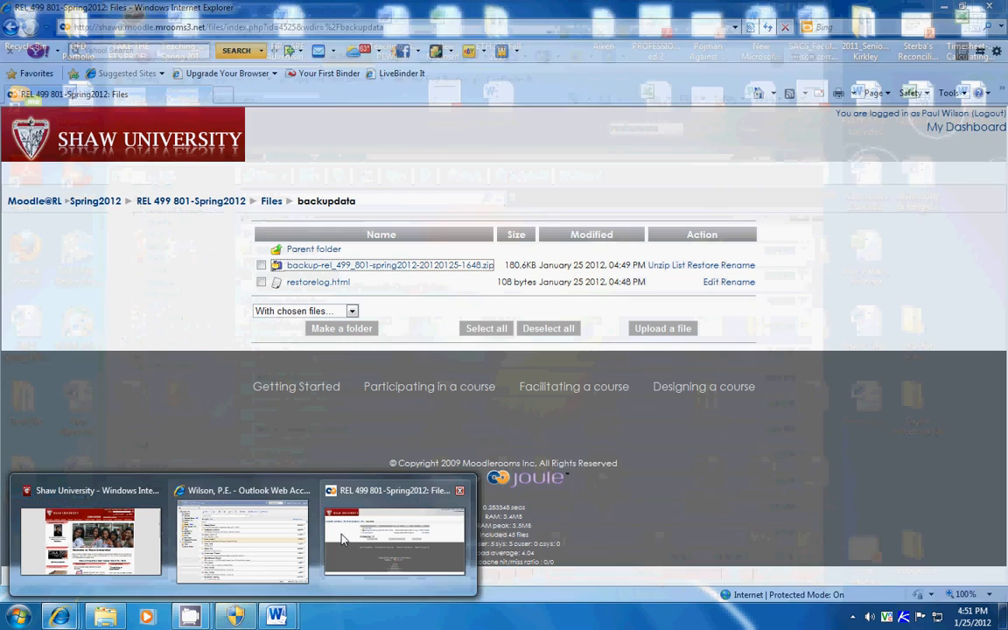
click(341, 539)
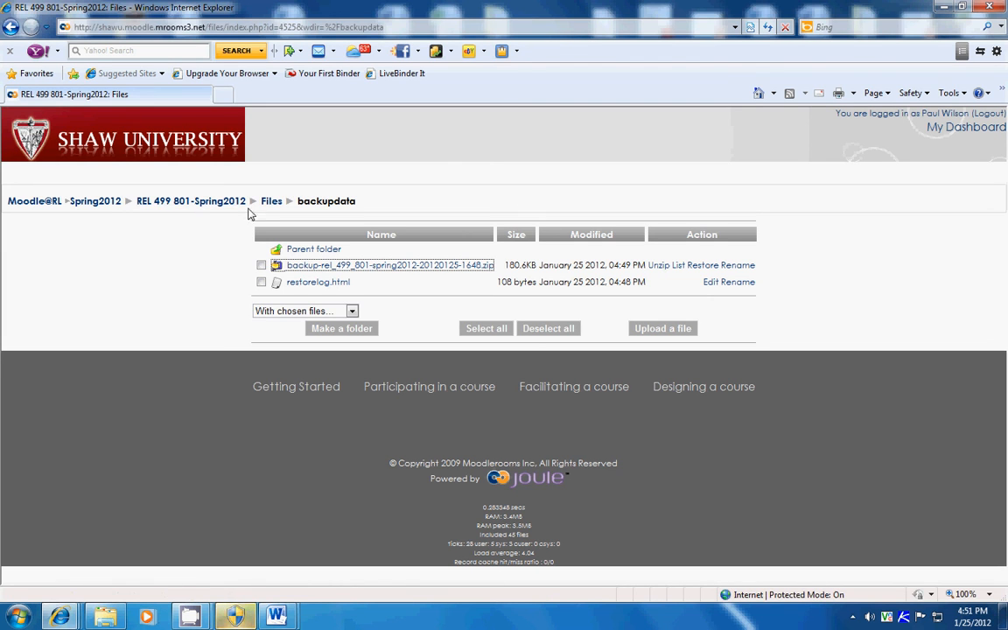
click(202, 204)
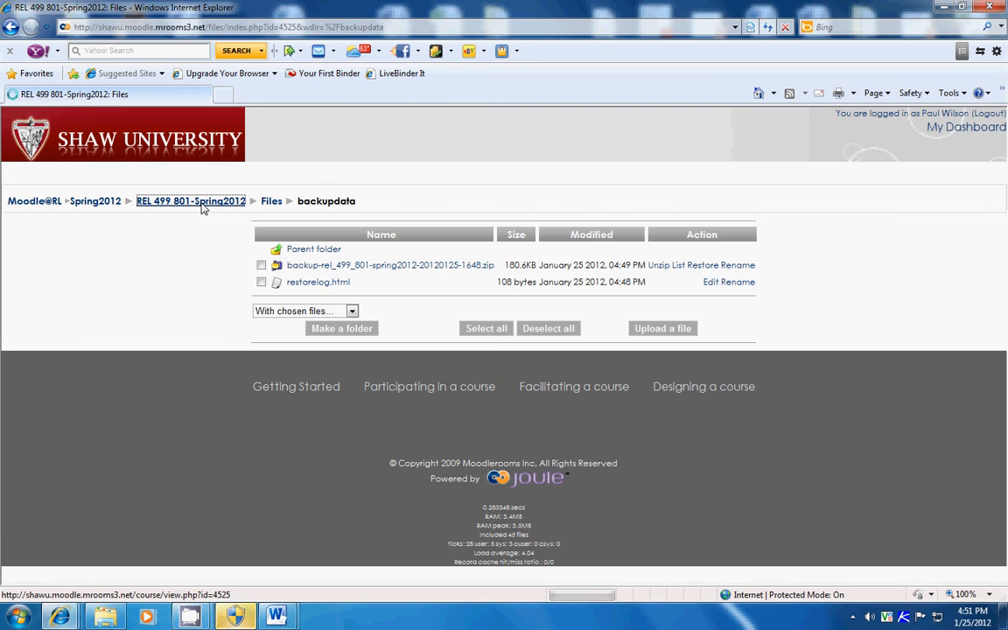
scroll(516, 338, down, 5)
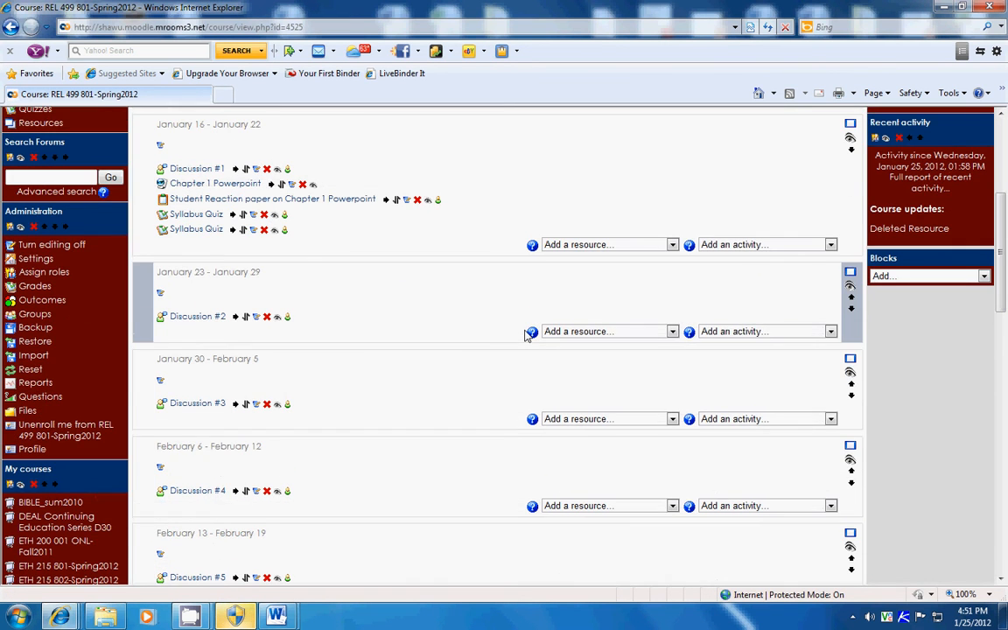
scroll(525, 335, up, 1)
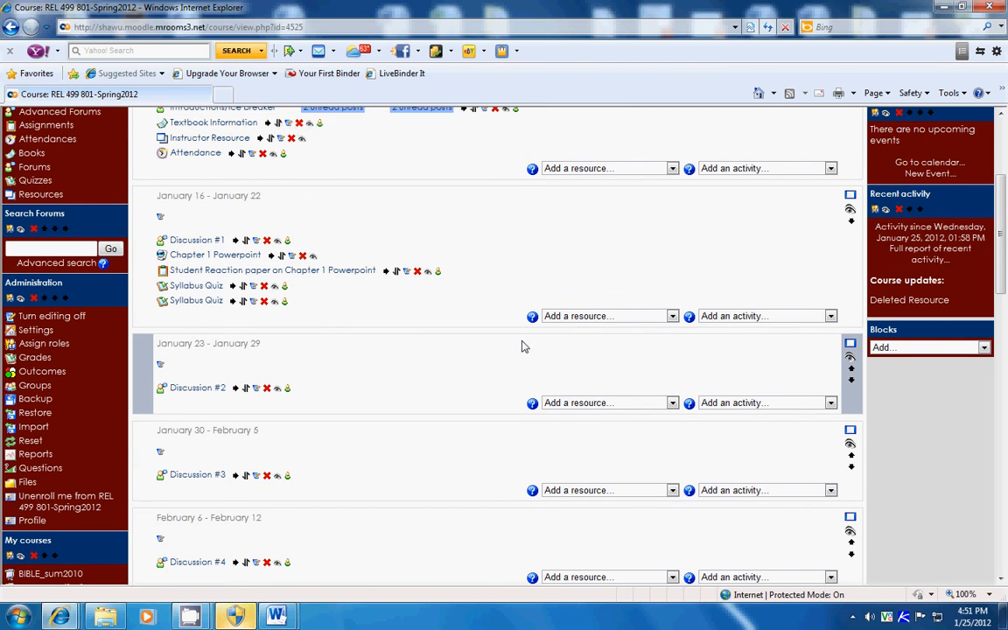
scroll(528, 343, up, 3)
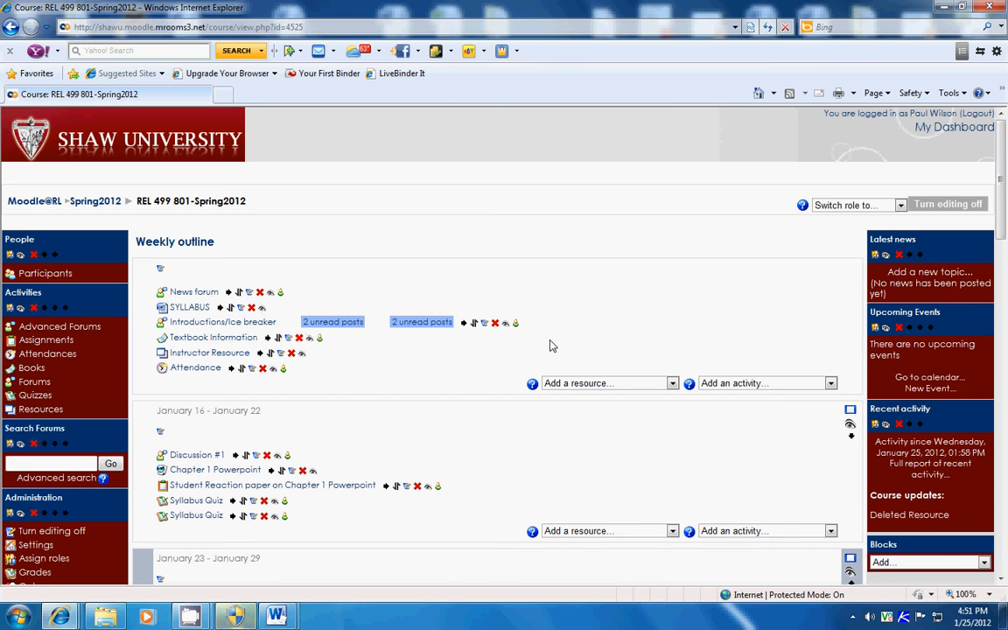
scroll(549, 345, down, 3)
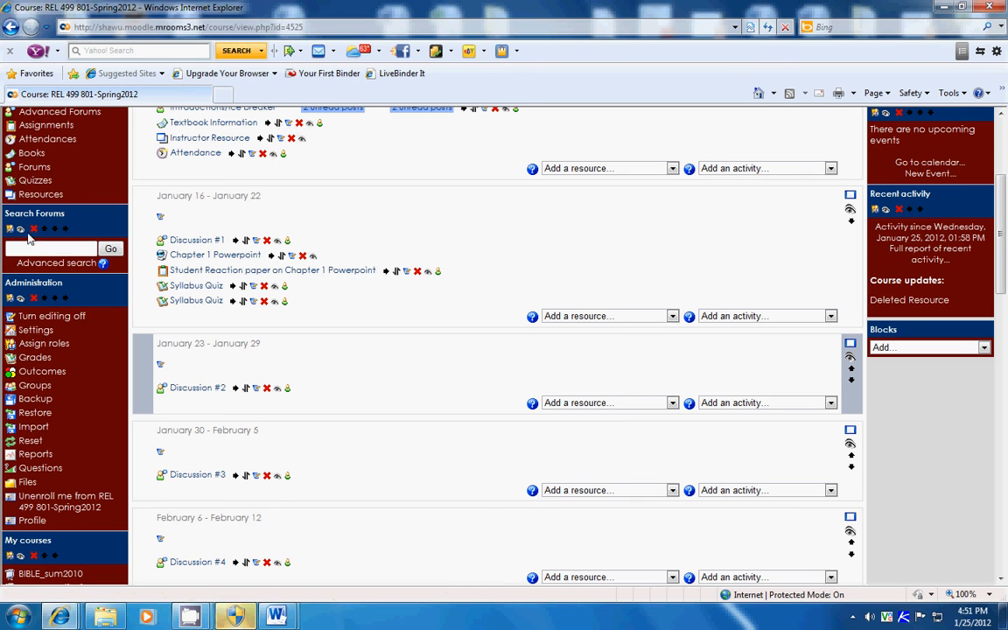
Review REL 499's course settings: Weekly format, 14 weeks, starting 16 January 2012.
click(35, 331)
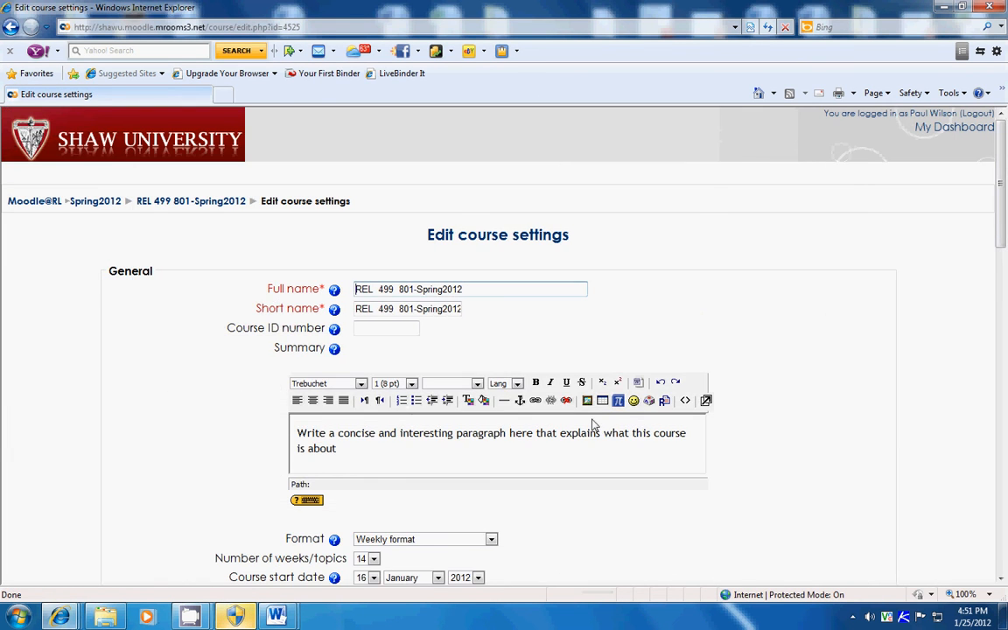
scroll(533, 421, down, 5)
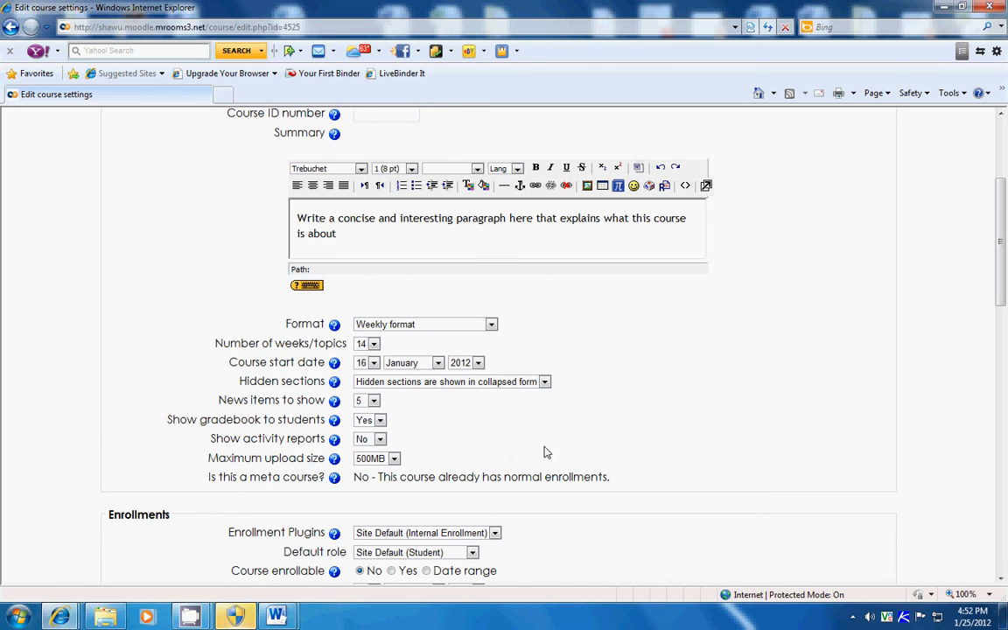
scroll(570, 439, down, 3)
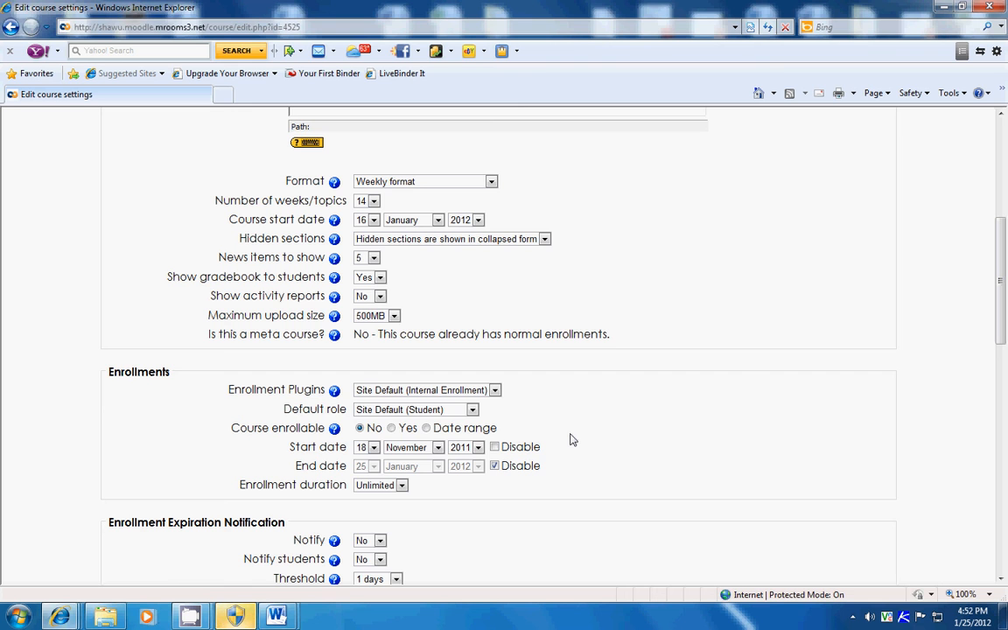
scroll(570, 440, up, 2)
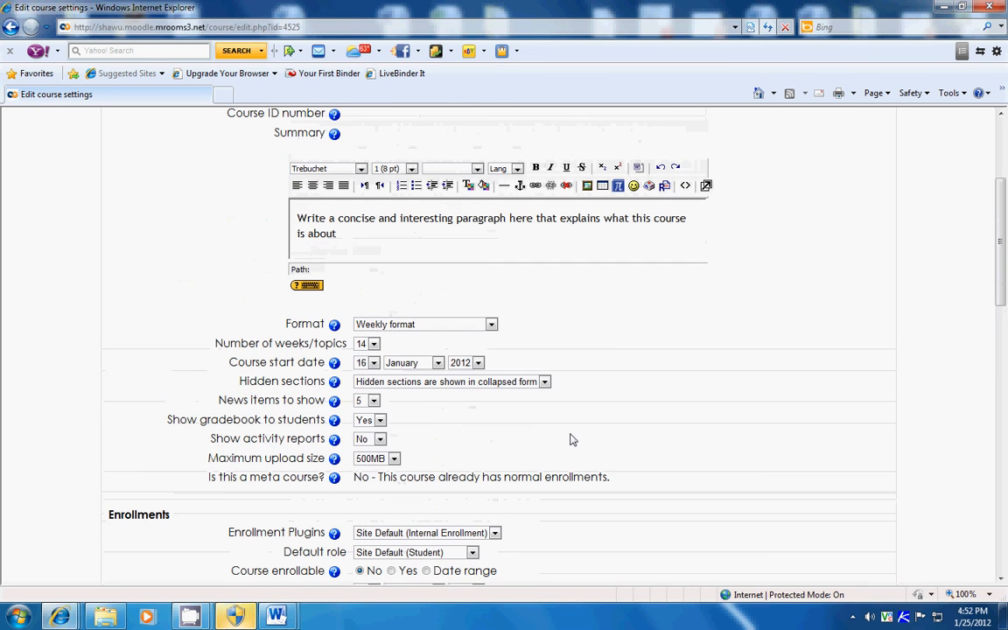
scroll(570, 439, down, 3)
scroll(570, 439, down, 3)
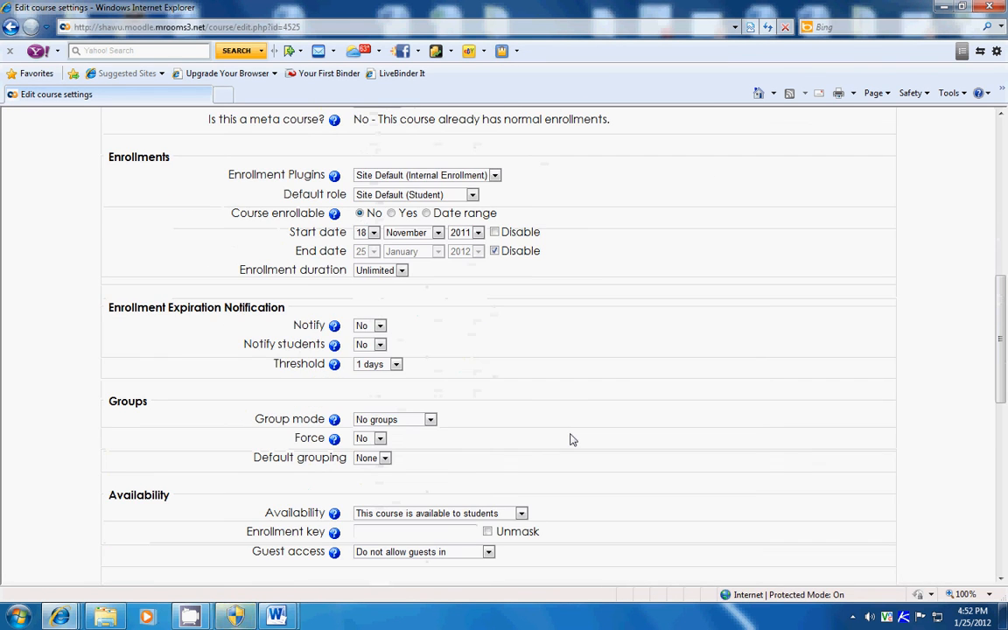
scroll(569, 439, down, 3)
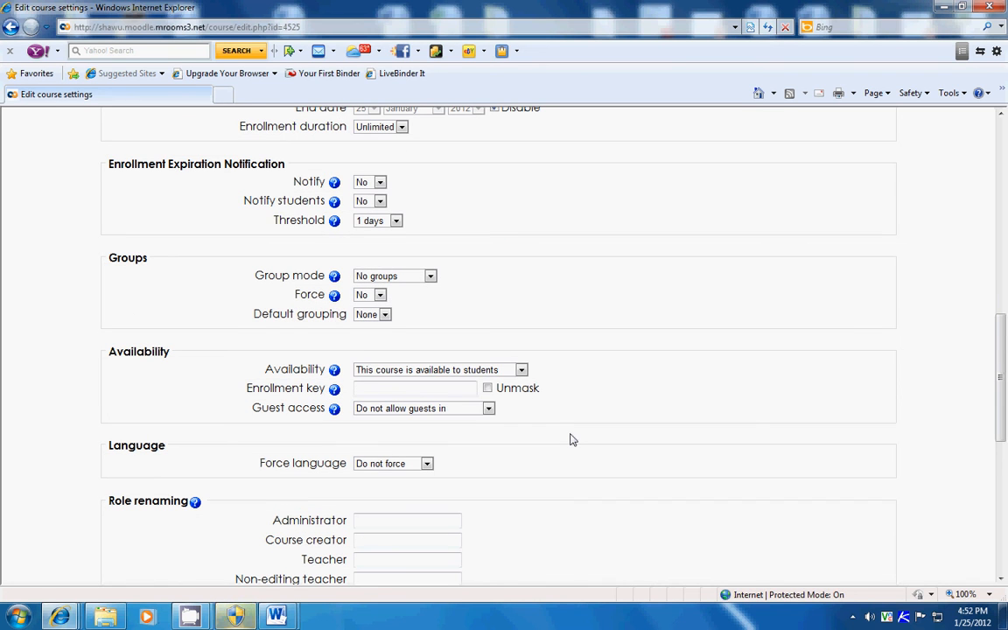
scroll(570, 439, up, 9)
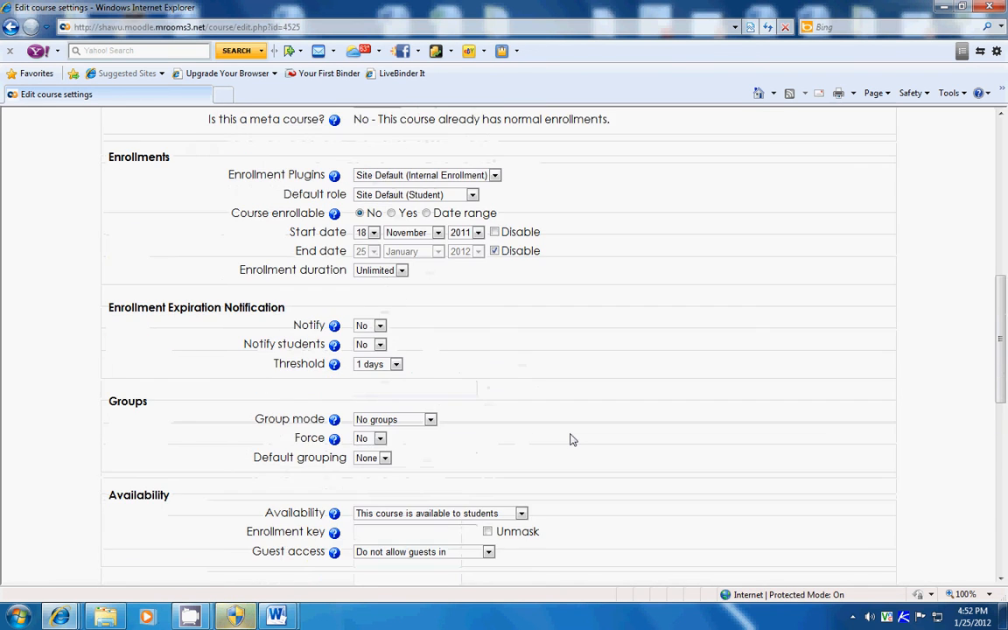
scroll(570, 439, up, 3)
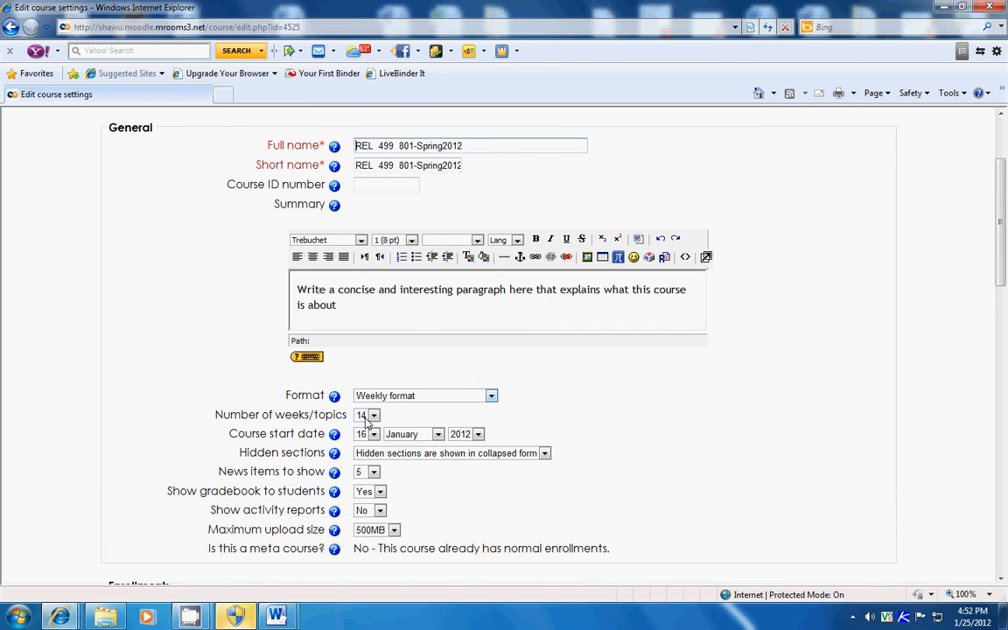
scroll(495, 515, up, 3)
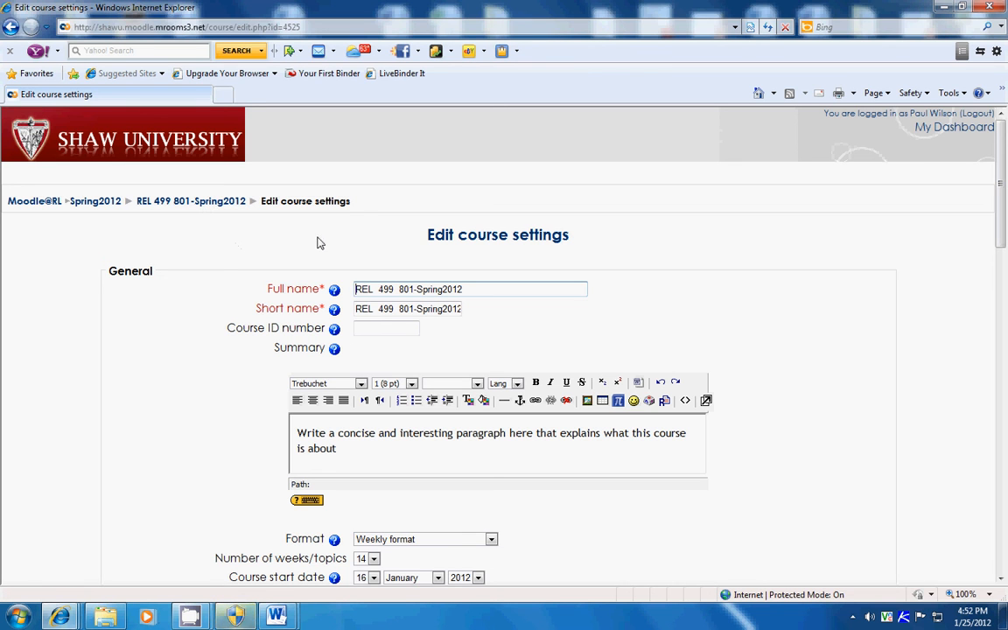
Return unchanged to the REL 499 801-Spring2012 course page and look over its weekly sections.
click(184, 203)
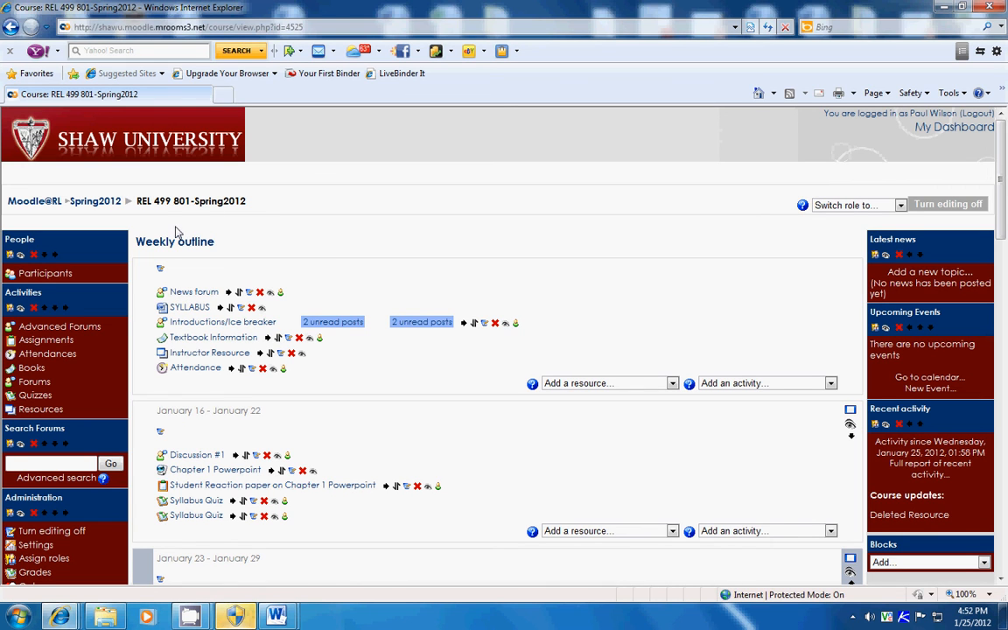
scroll(225, 244, down, 2)
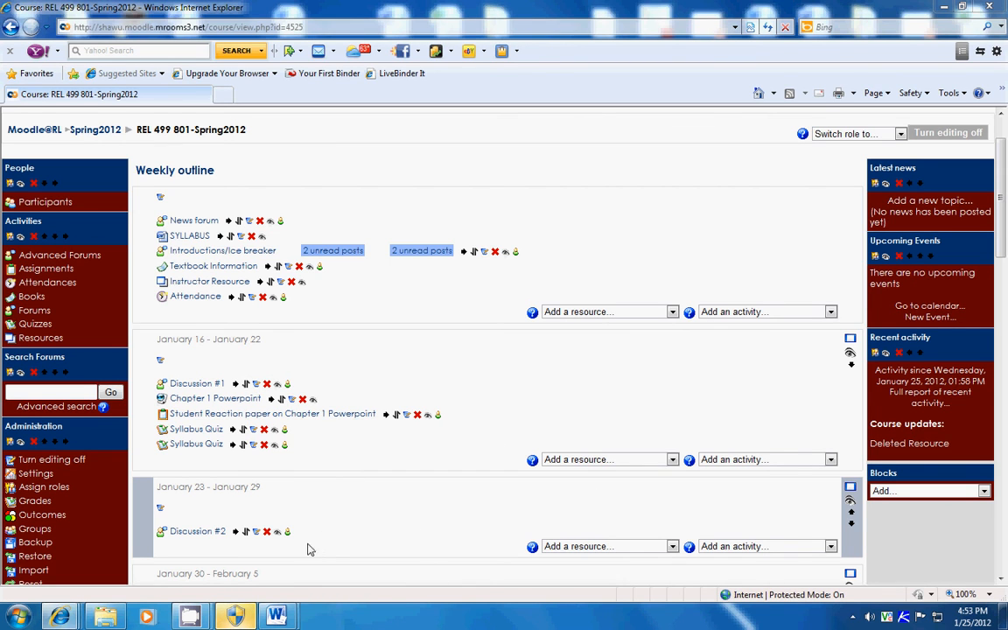
scroll(1004, 579, down, 3)
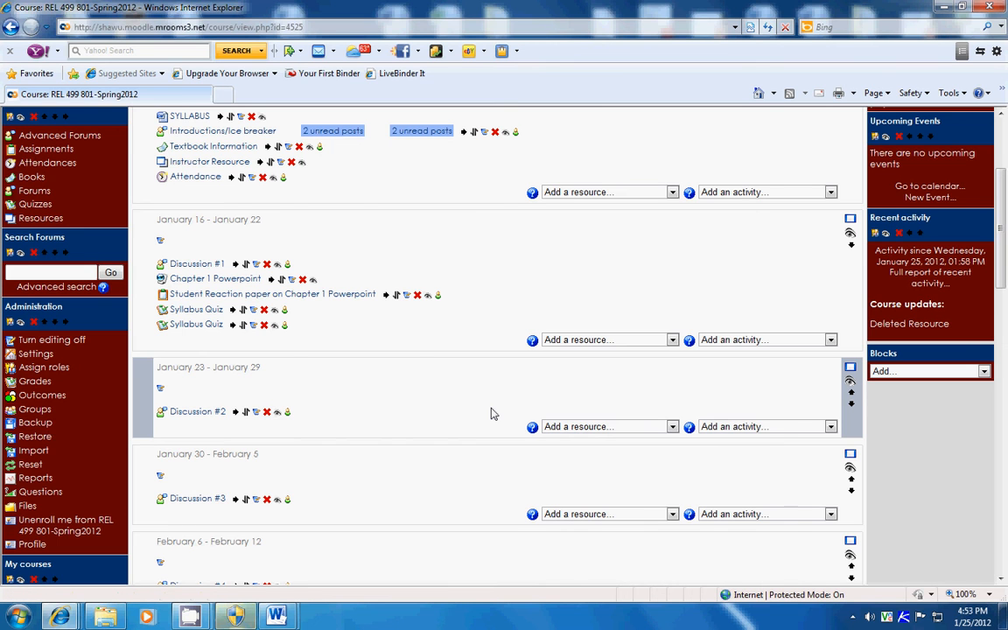
scroll(488, 410, up, 3)
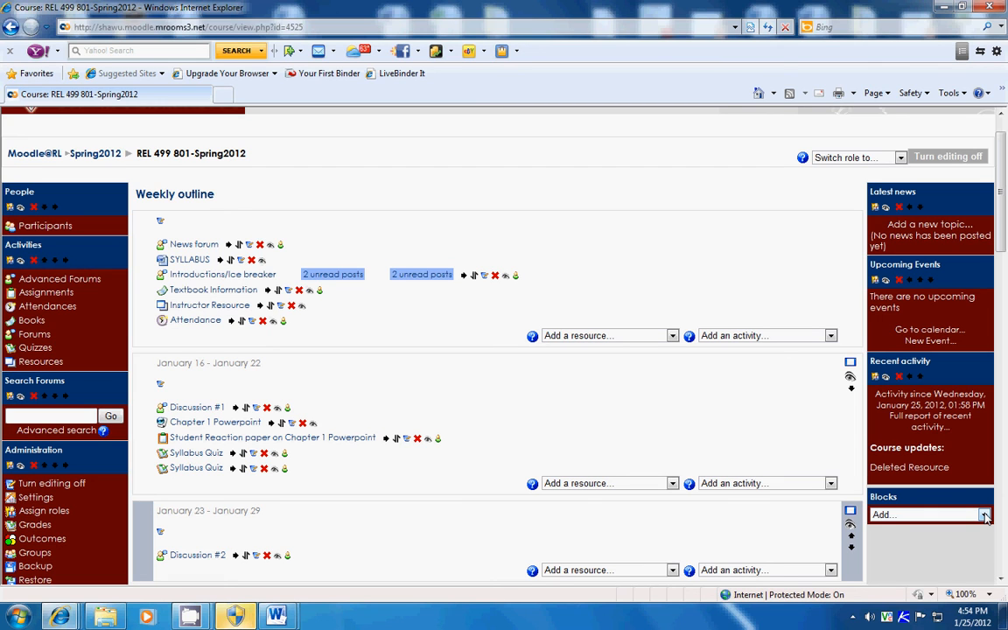
click(985, 515)
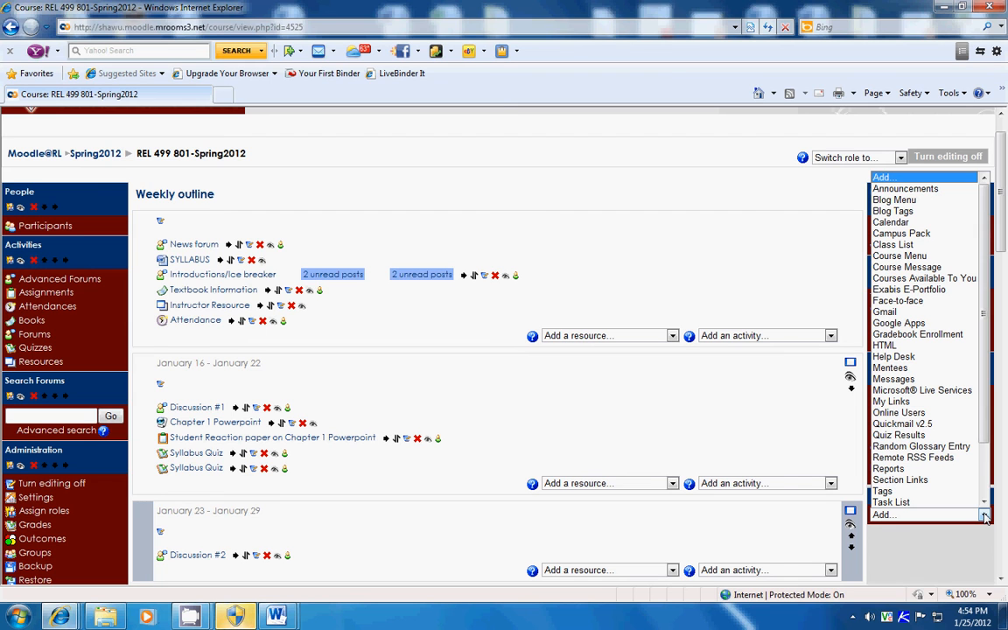
click(985, 503)
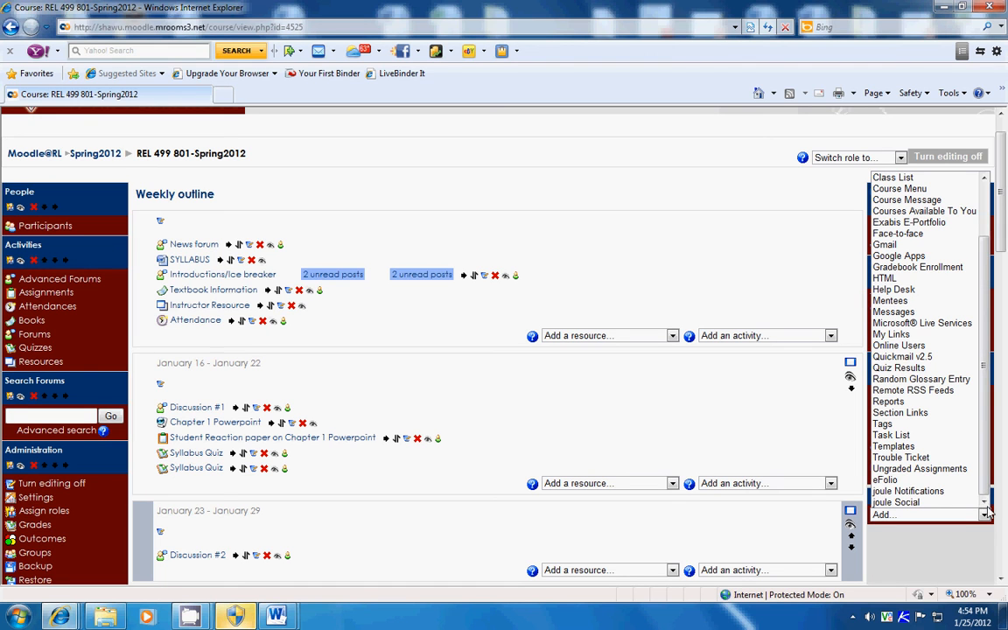
click(973, 532)
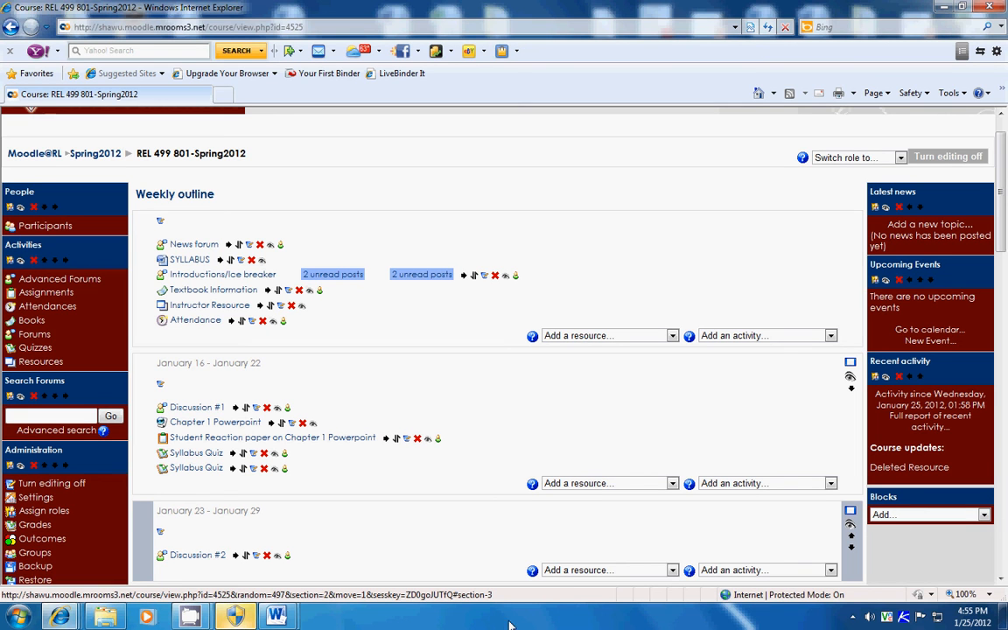
mouse_move(189, 618)
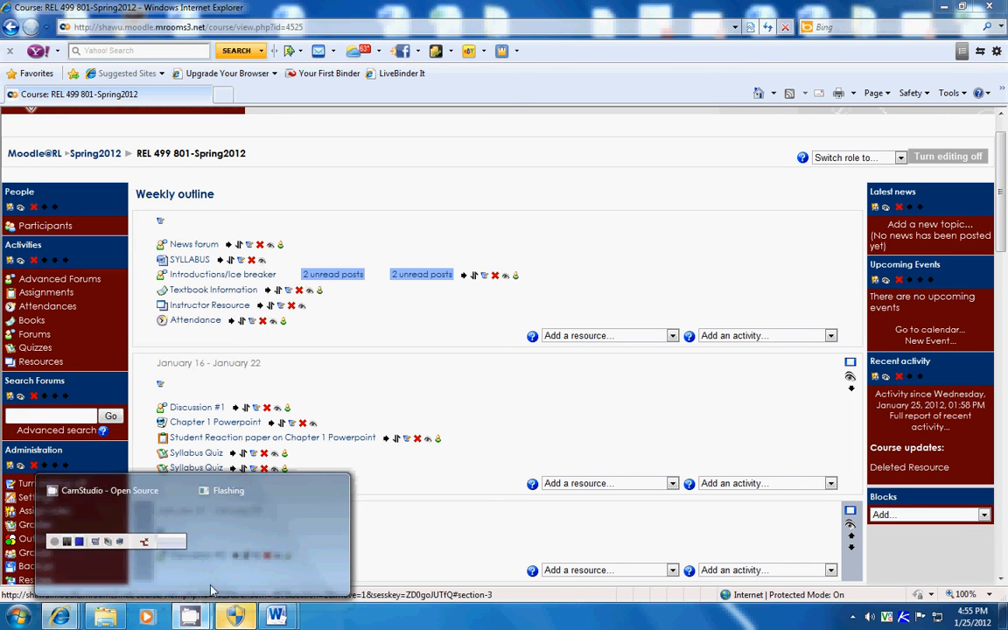
click(63, 550)
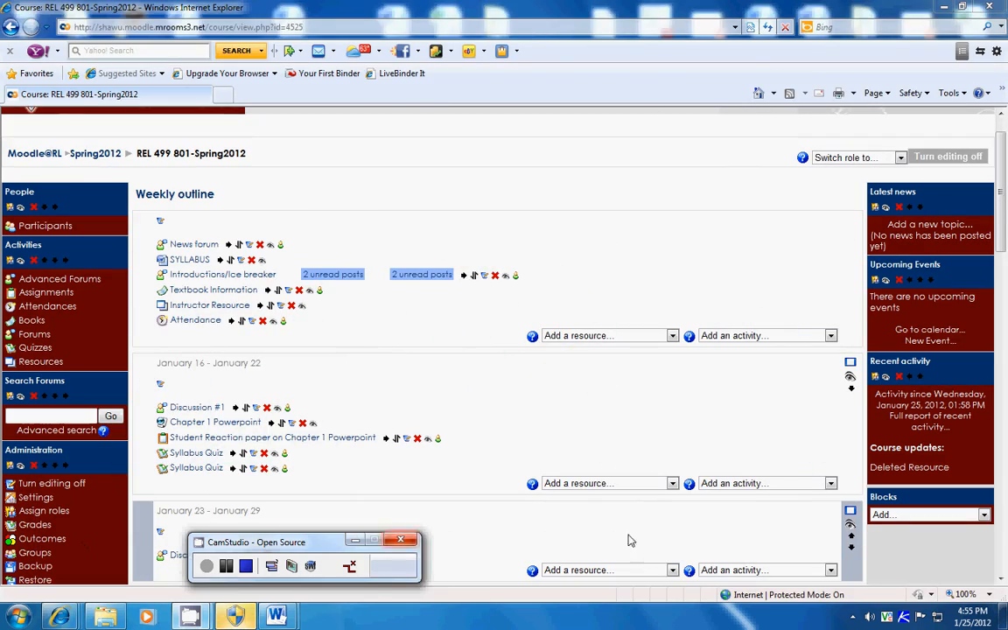